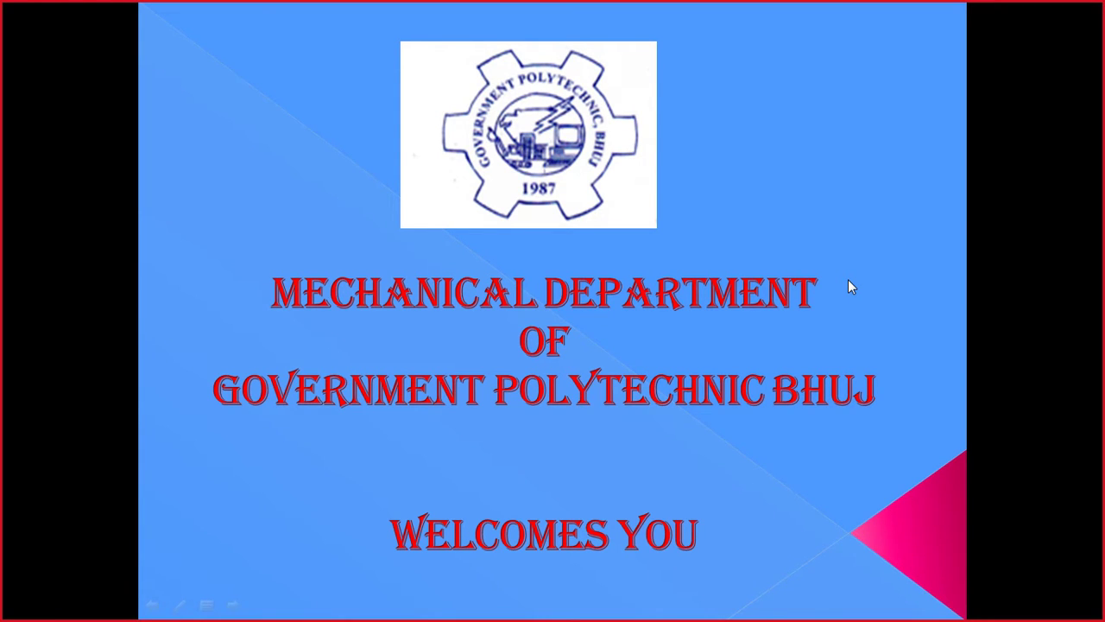
Advance the slideshow to the target plate drawing slide, then switch to AutoCAD.
key("Right")
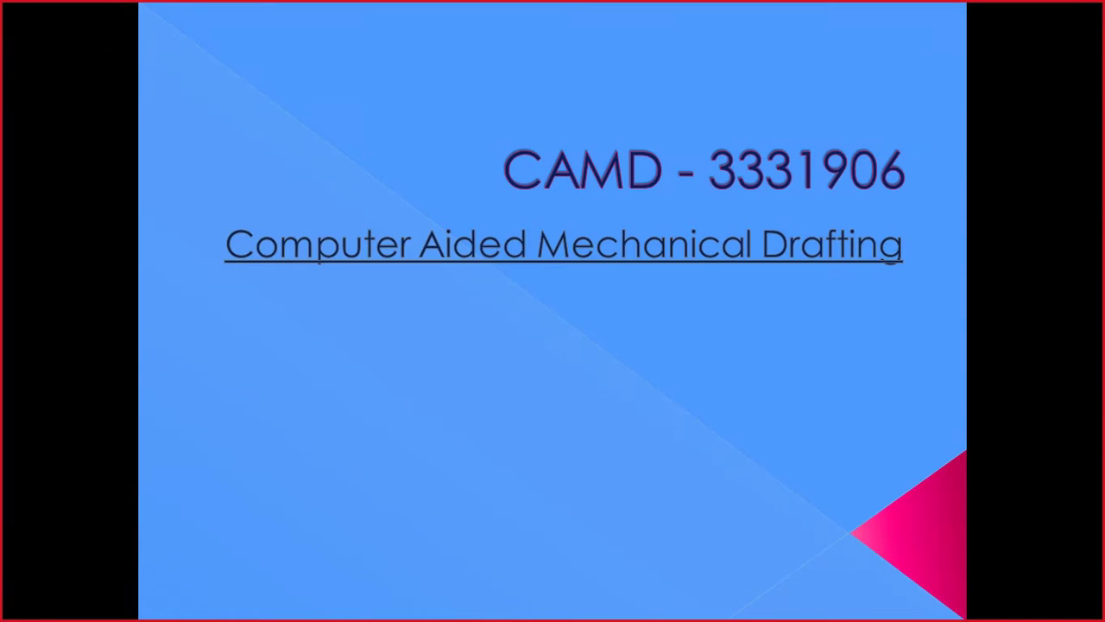
key("Right")
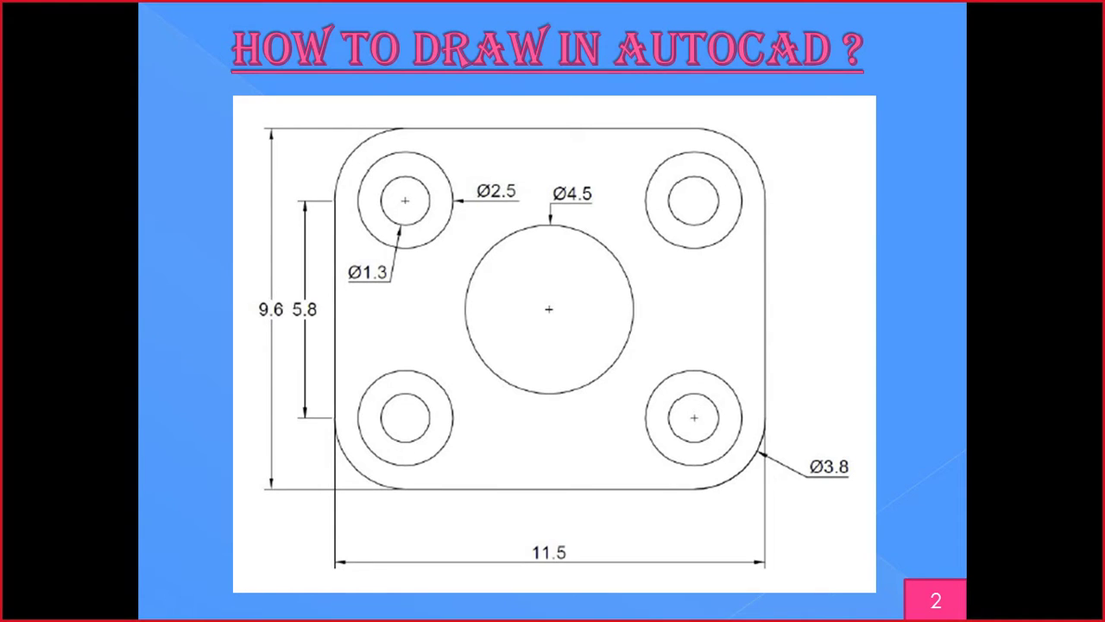
key("alt+Tab")
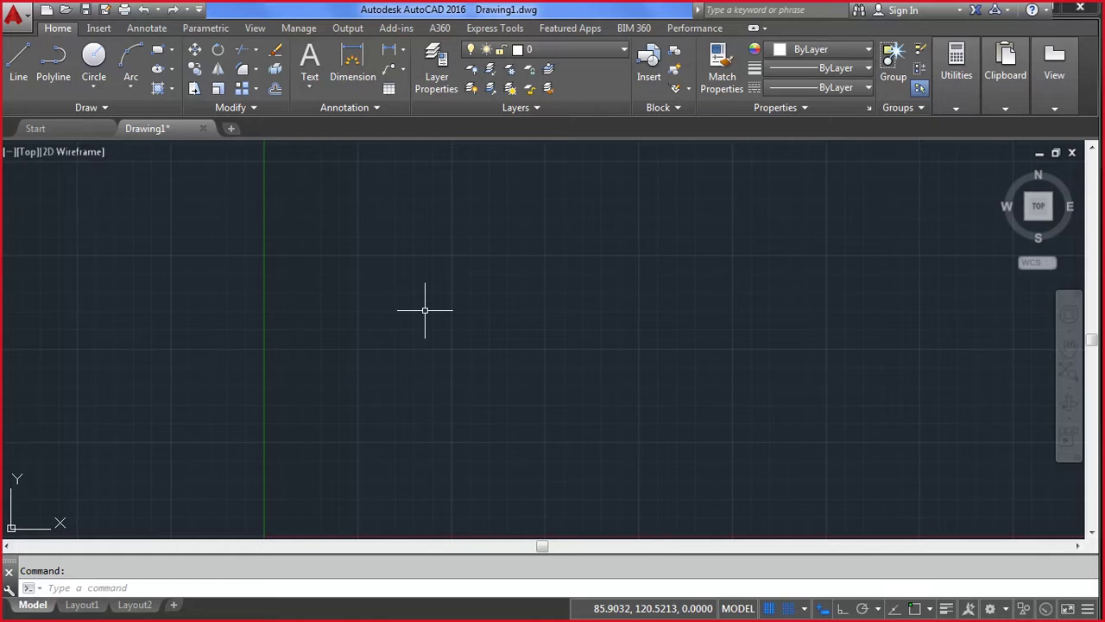
key("alt+Tab")
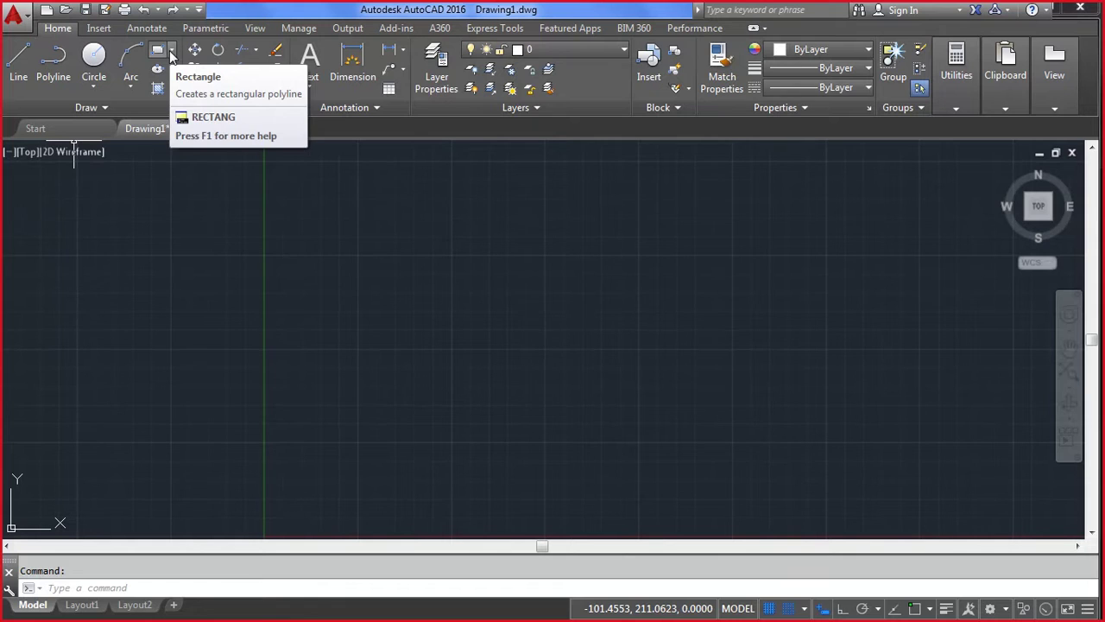
mouse_move(158, 50)
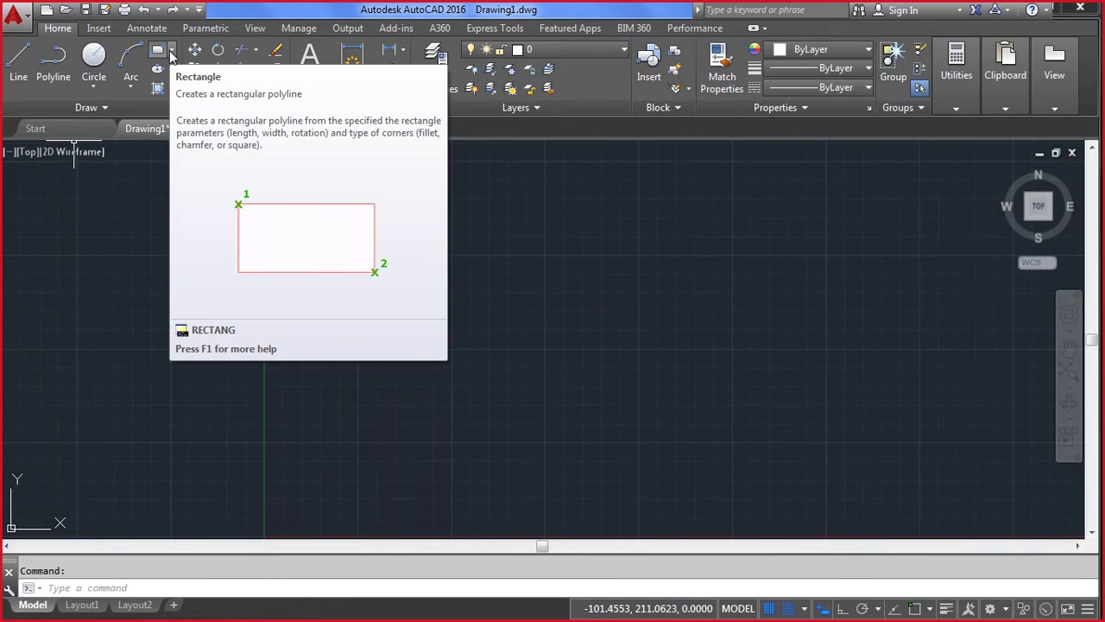
Start a rectangle with 1.9 fillet corners and place its first corner.
left_click(160, 51)
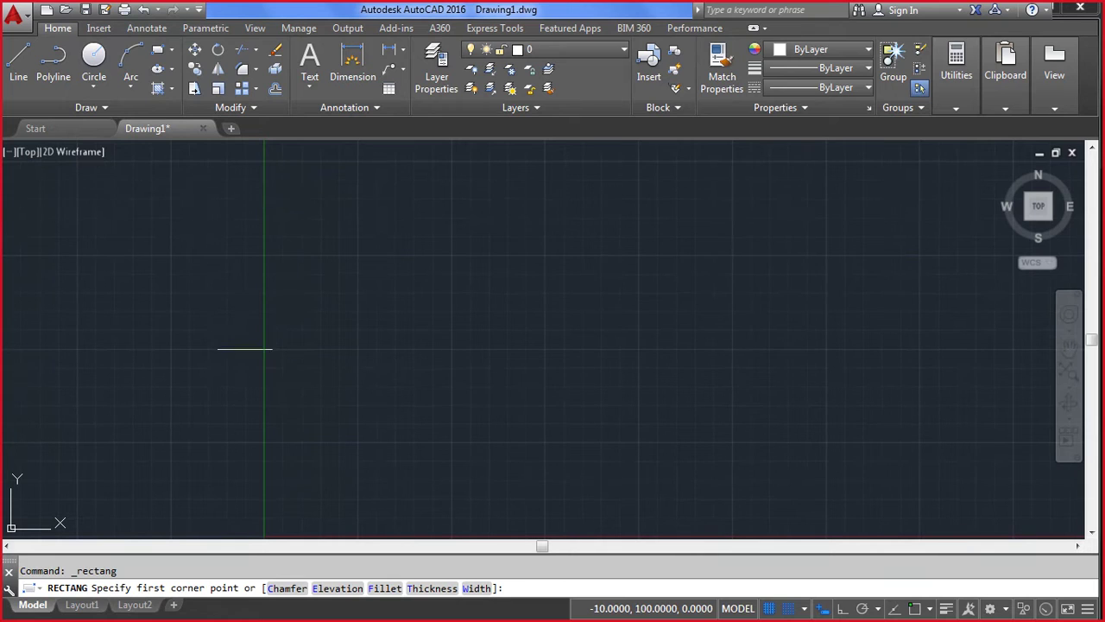
left_click(381, 587)
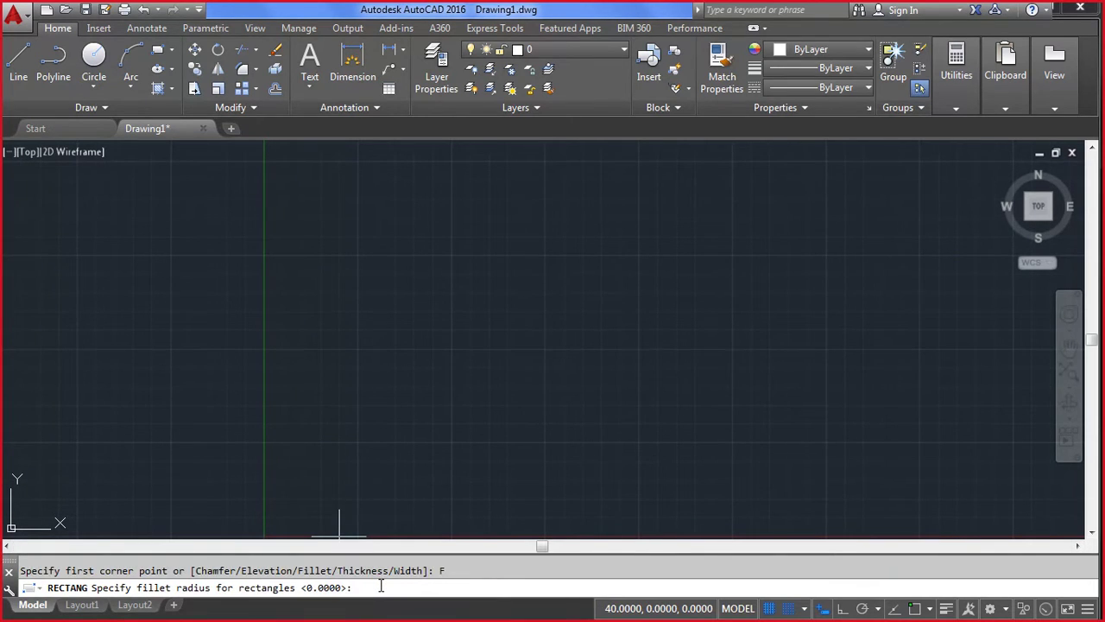
type("1.")
type("9")
key("Return")
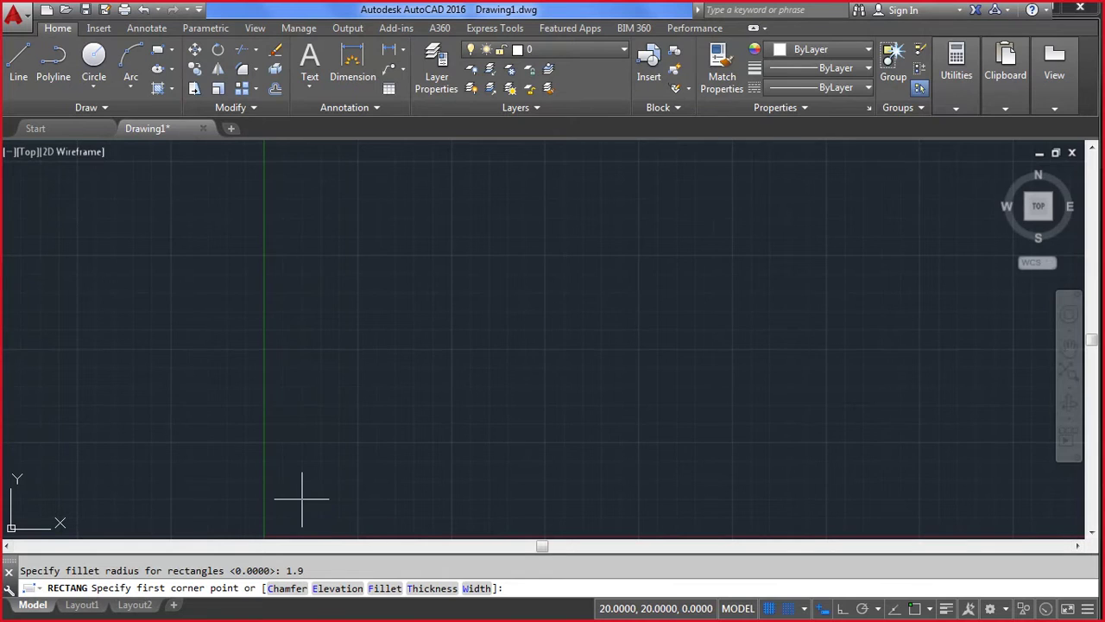
left_click(303, 441)
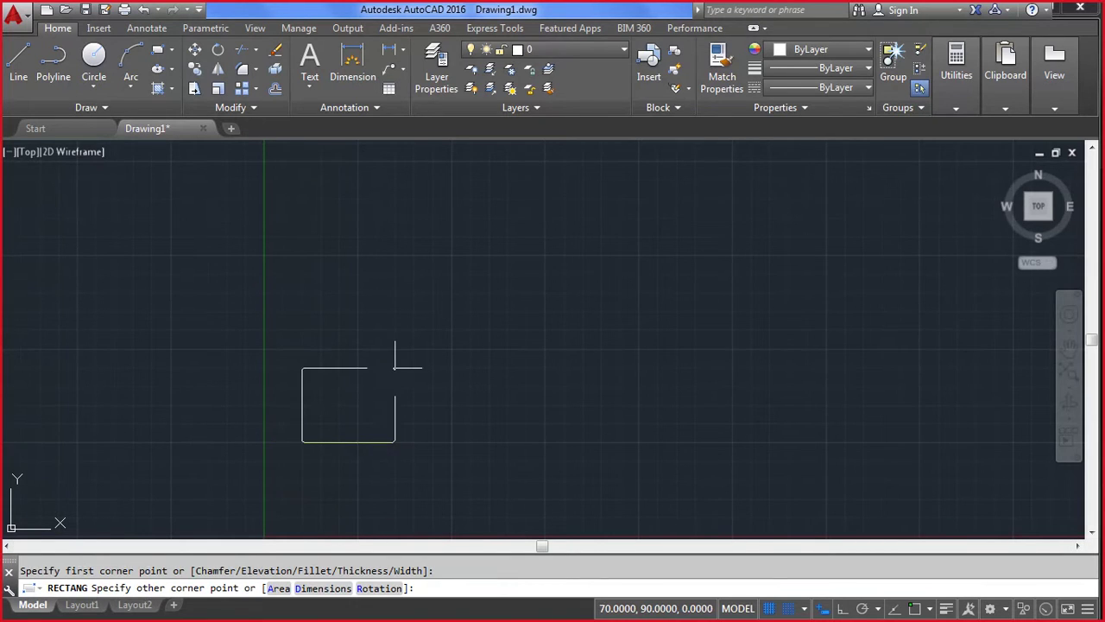
key("alt+Tab")
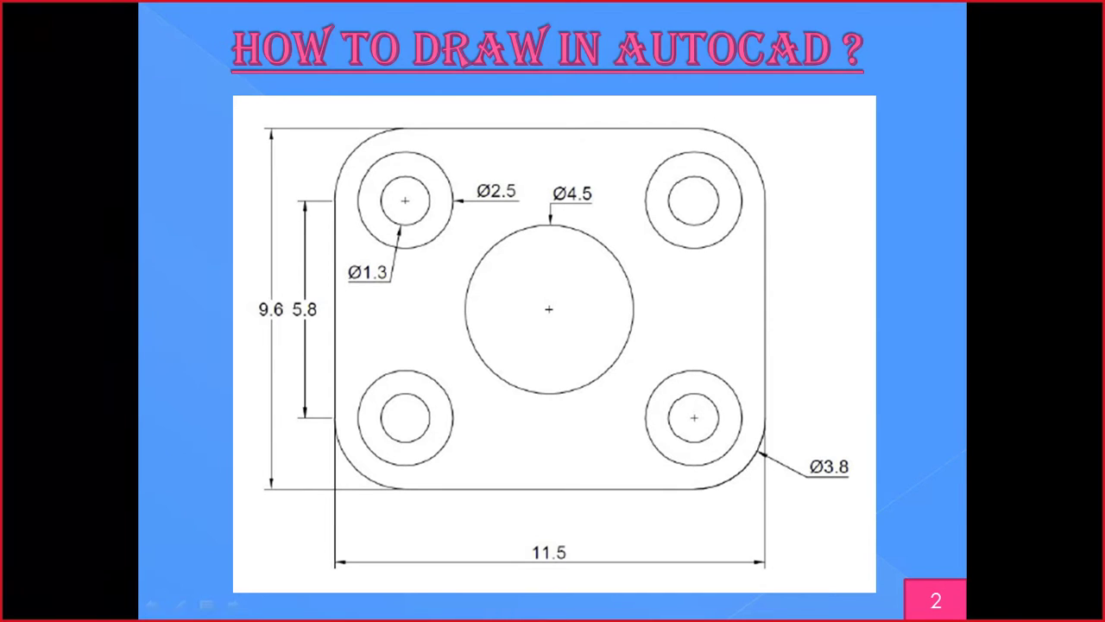
key("alt+Tab")
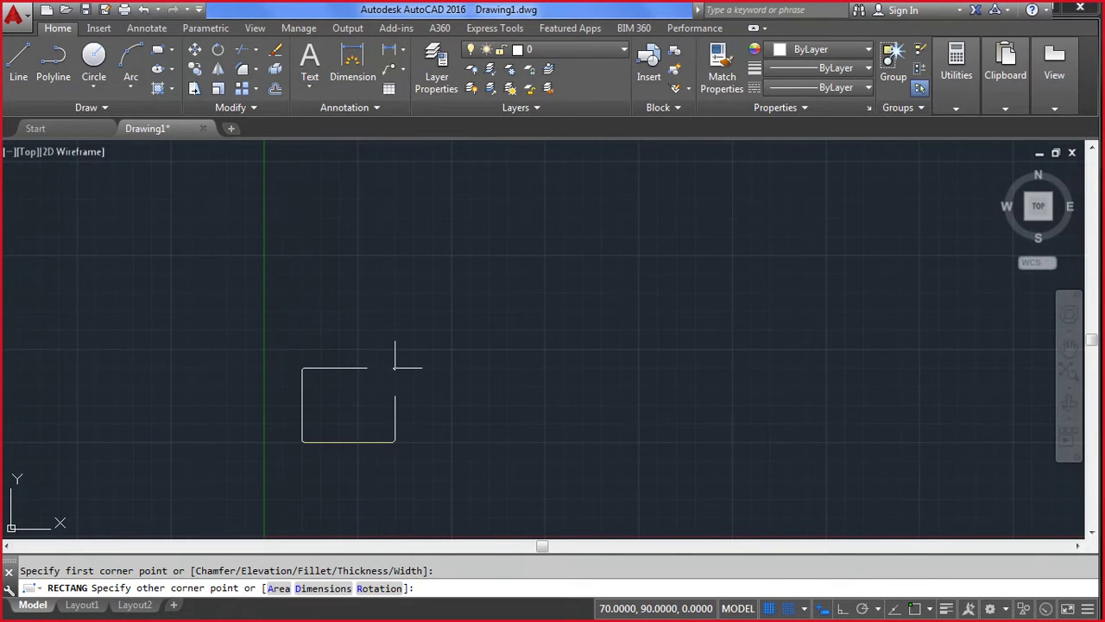
type("@11")
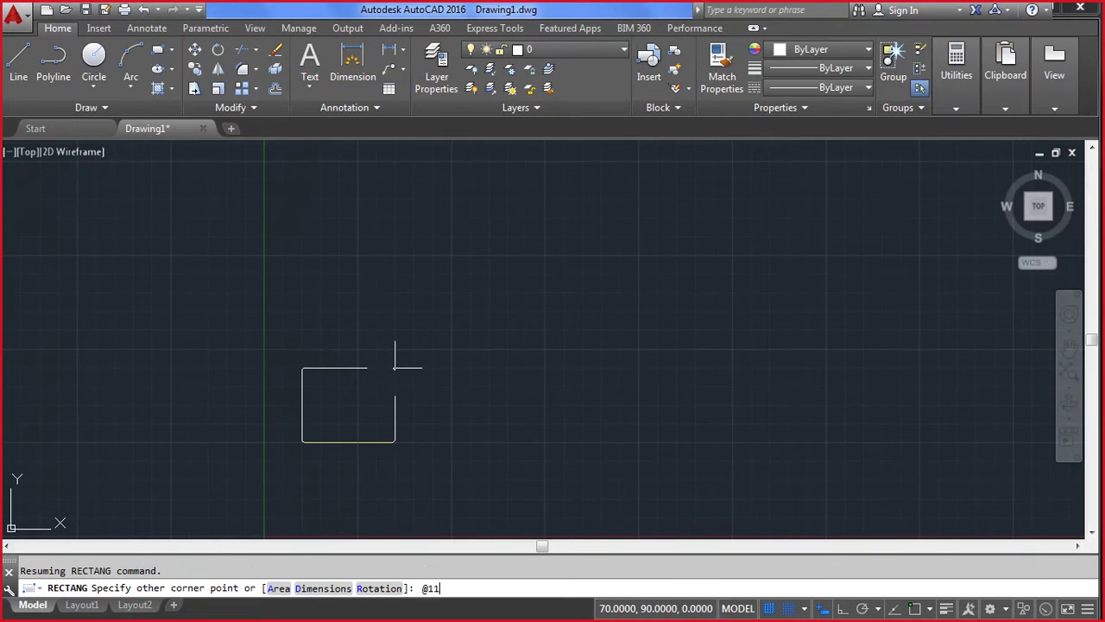
type(".")
type("5,")
type("9.6")
key("alt+Tab")
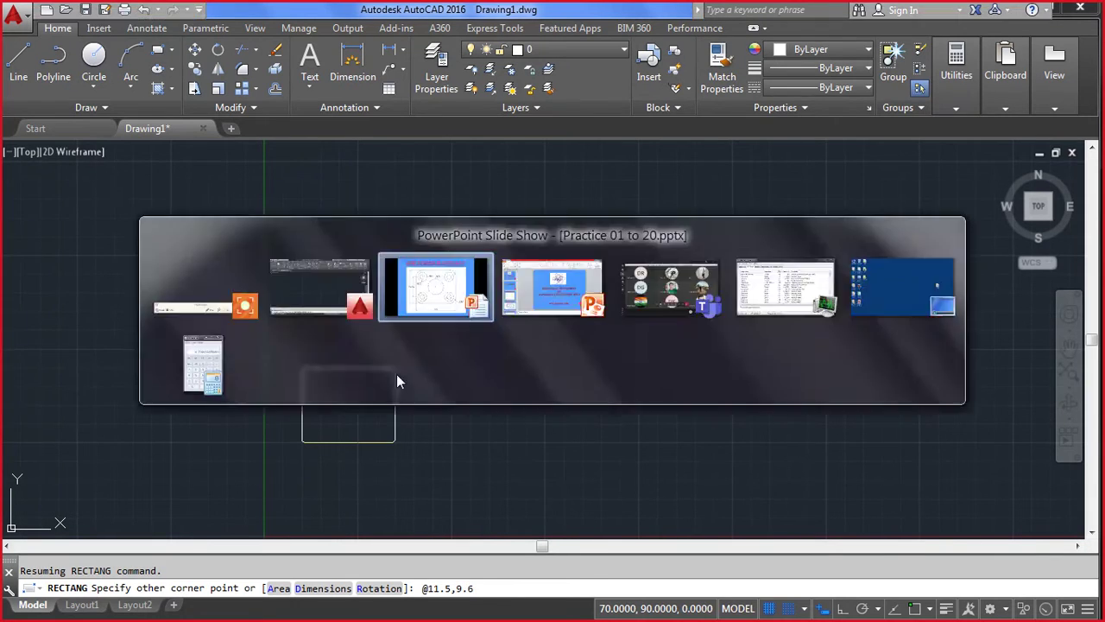
key("alt+Tab")
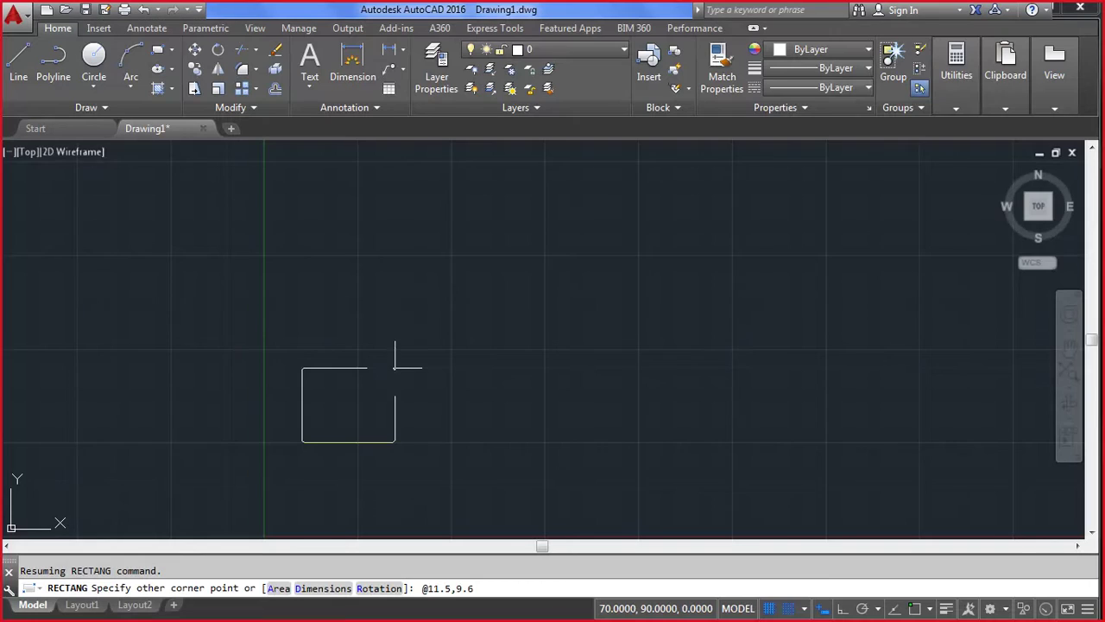
key("Return")
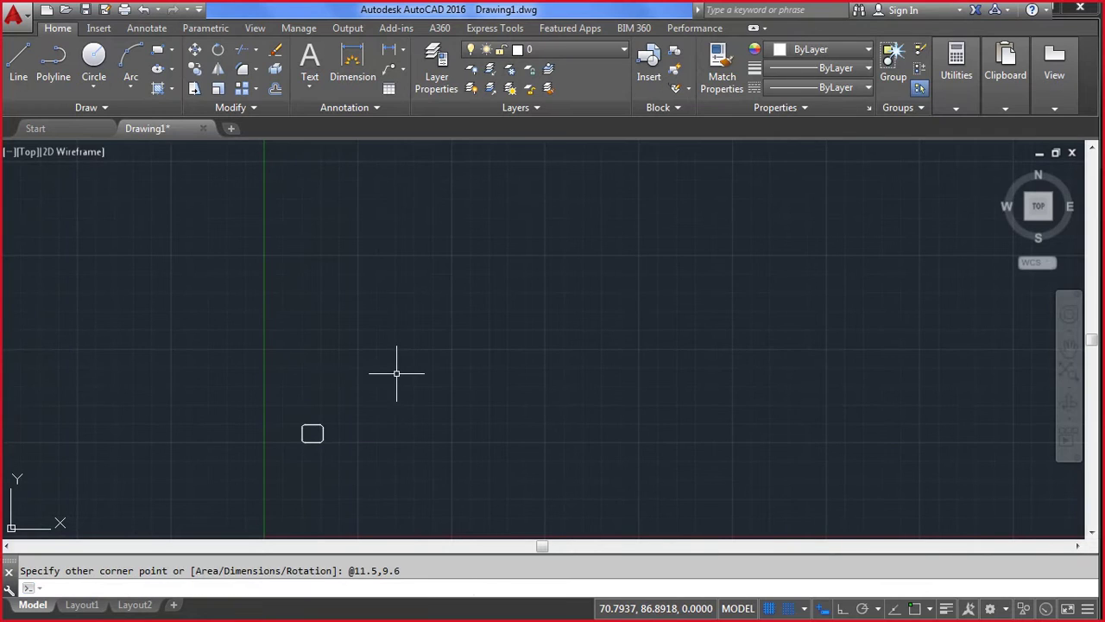
type("z")
key("Return")
type("e")
key("Return")
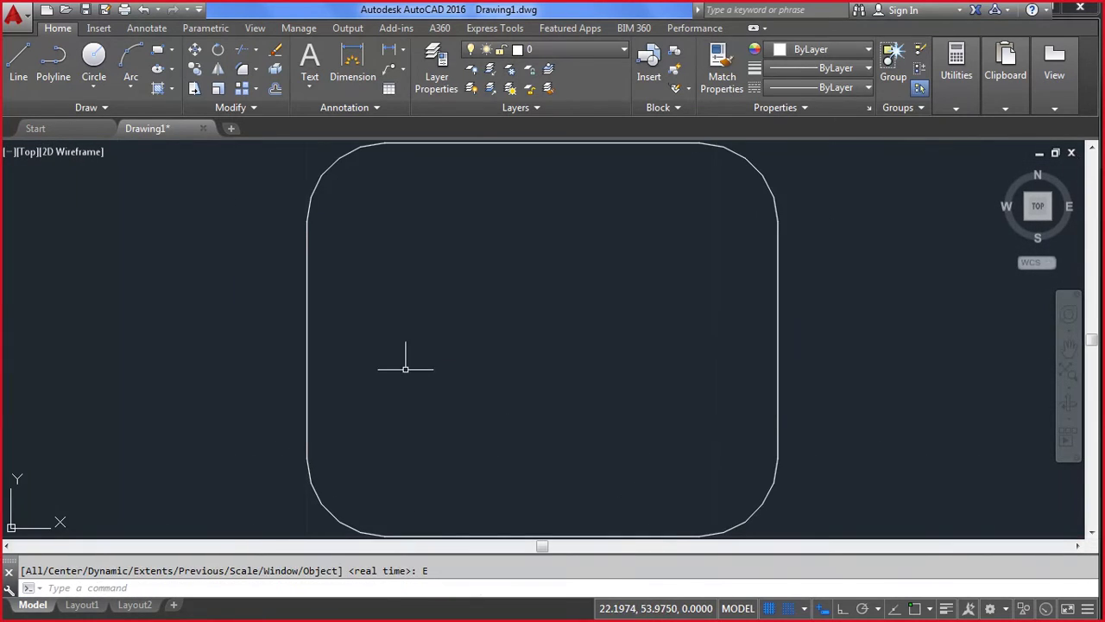
scroll(406, 368, "down", 4)
scroll(413, 388, "up", 2)
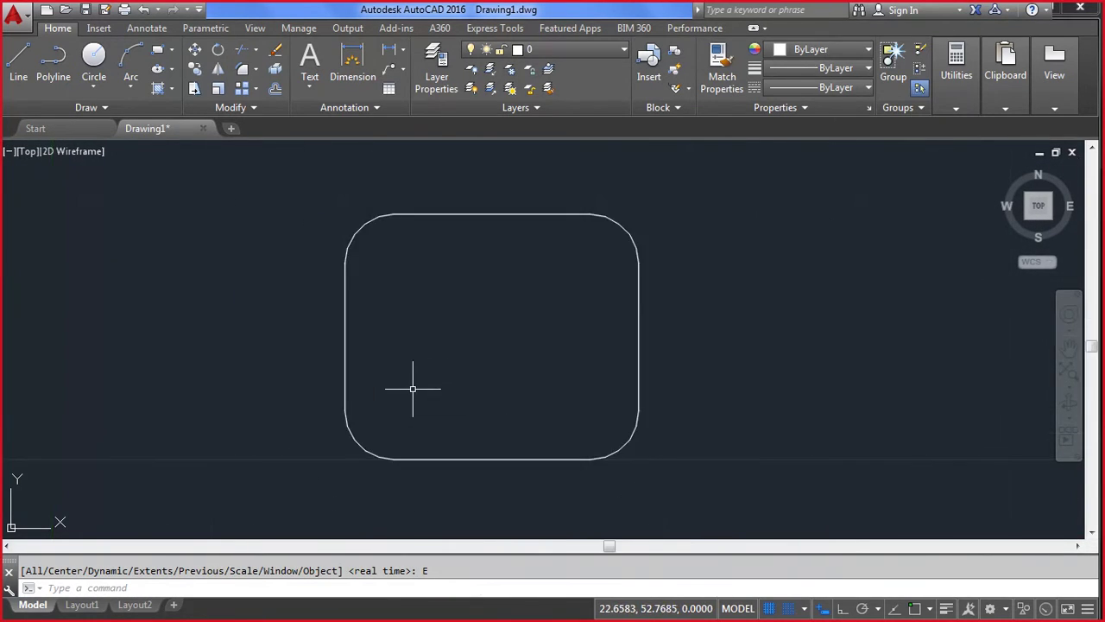
scroll(412, 389, "up", 2)
scroll(409, 388, "down", 2)
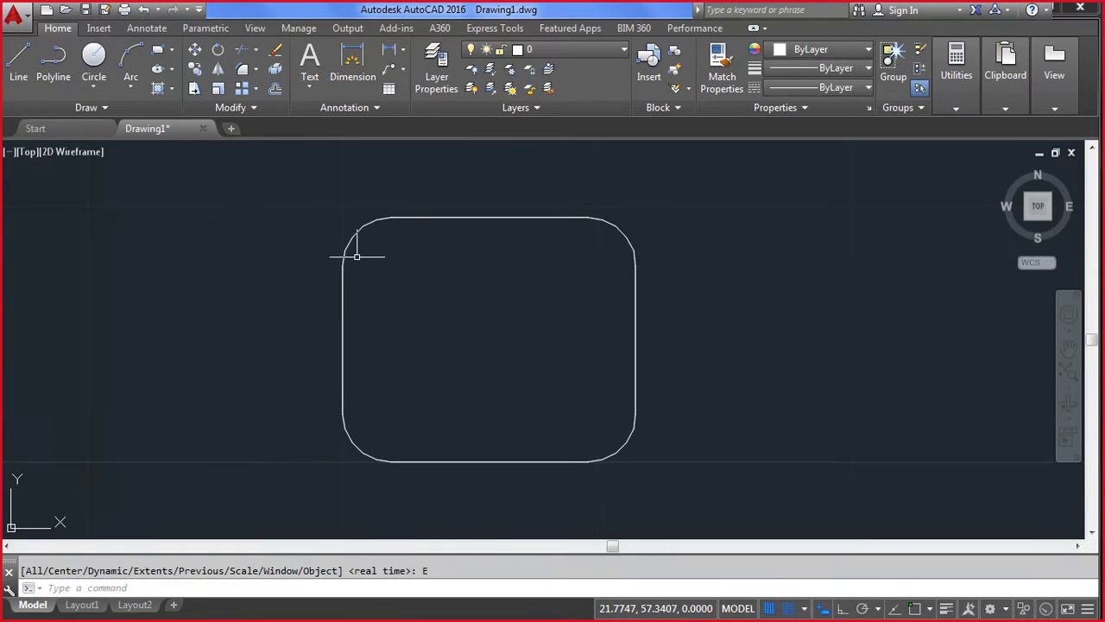
Turn off grid and grid snap, and enable Center and Midpoint object snaps.
left_click(92, 60)
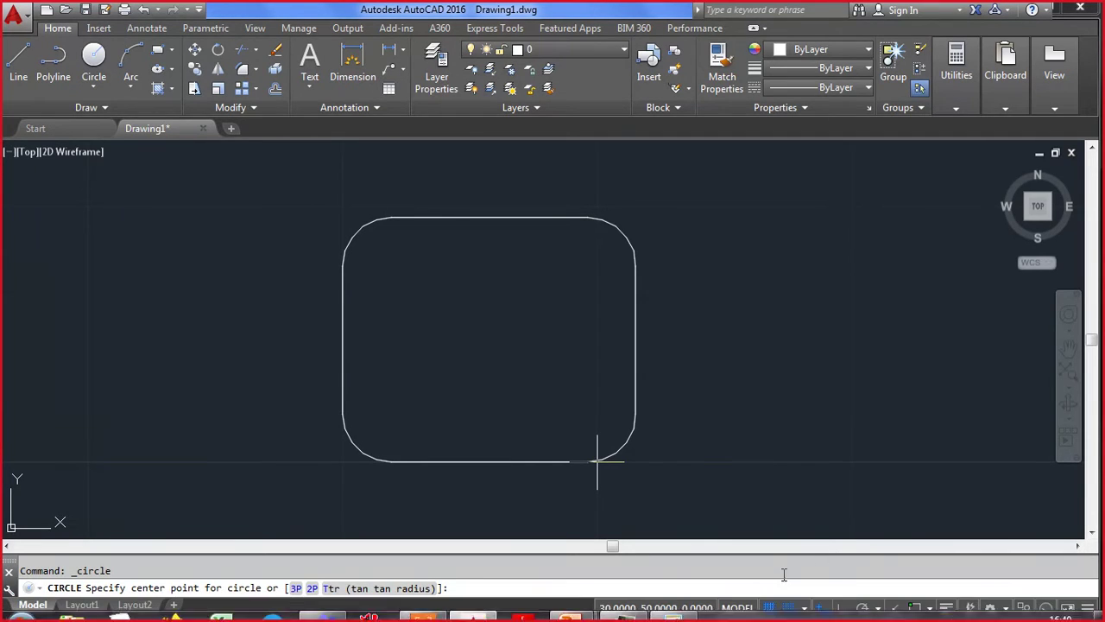
left_click(768, 609)
left_click(788, 609)
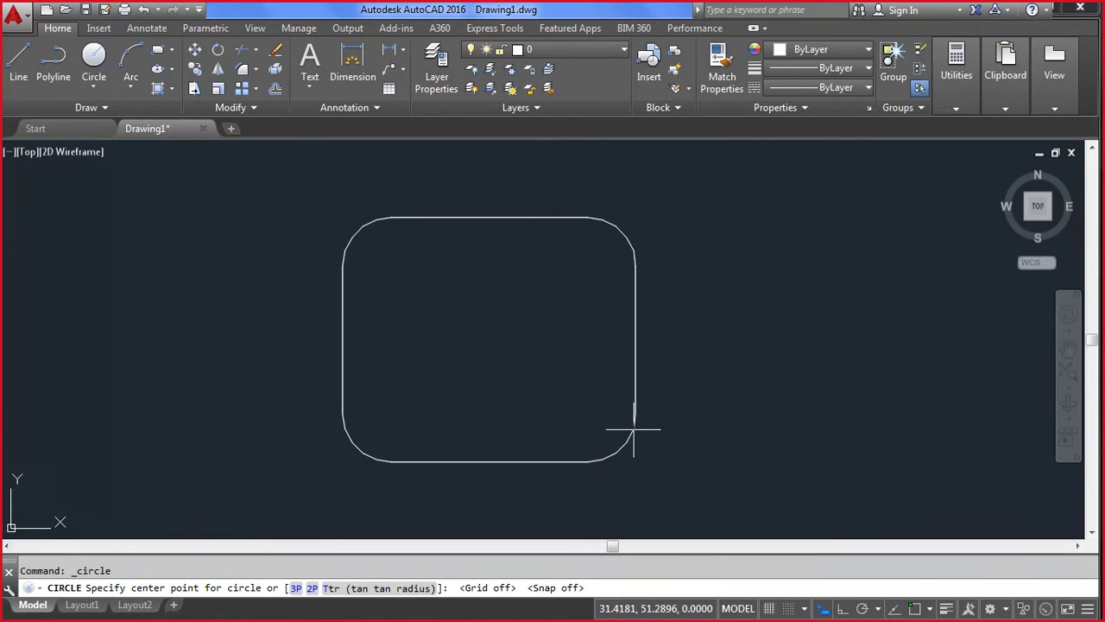
right_click(918, 612)
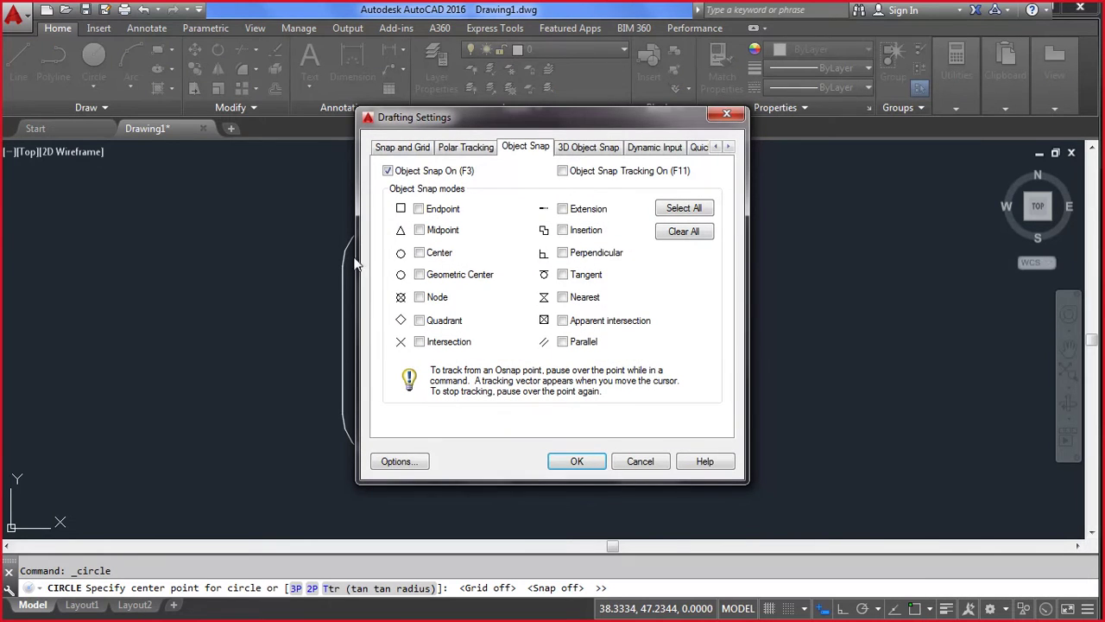
left_click(419, 252)
left_click(418, 230)
left_click(577, 461)
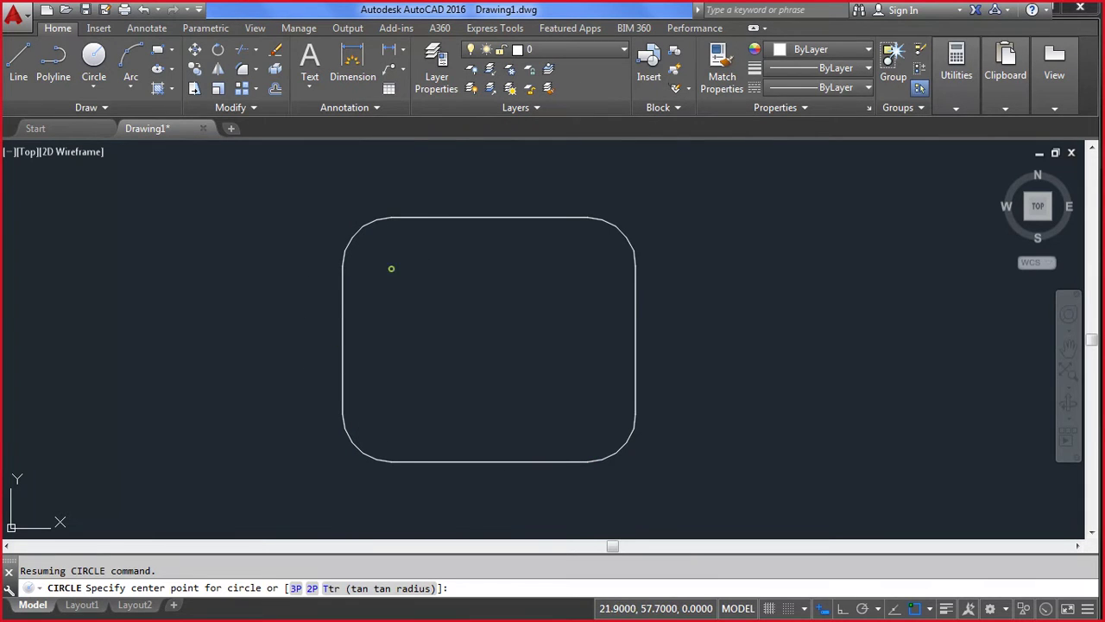
Draw a Ø1.3 hole near the plate's upper-left corner.
left_click(391, 268)
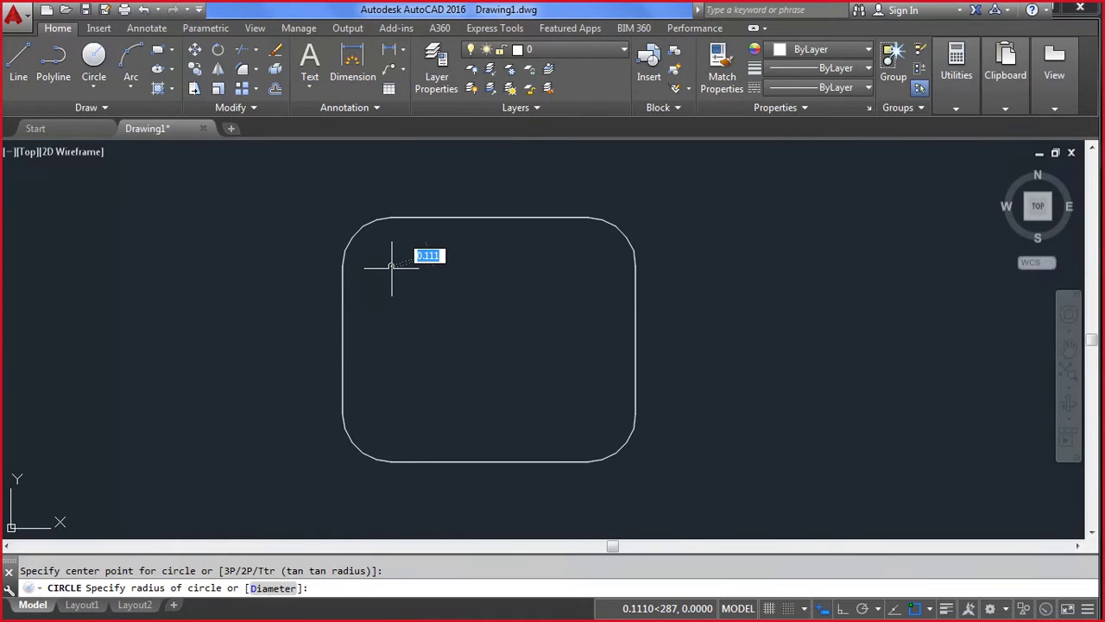
type("d")
key("Return")
type("1.3")
key("Return")
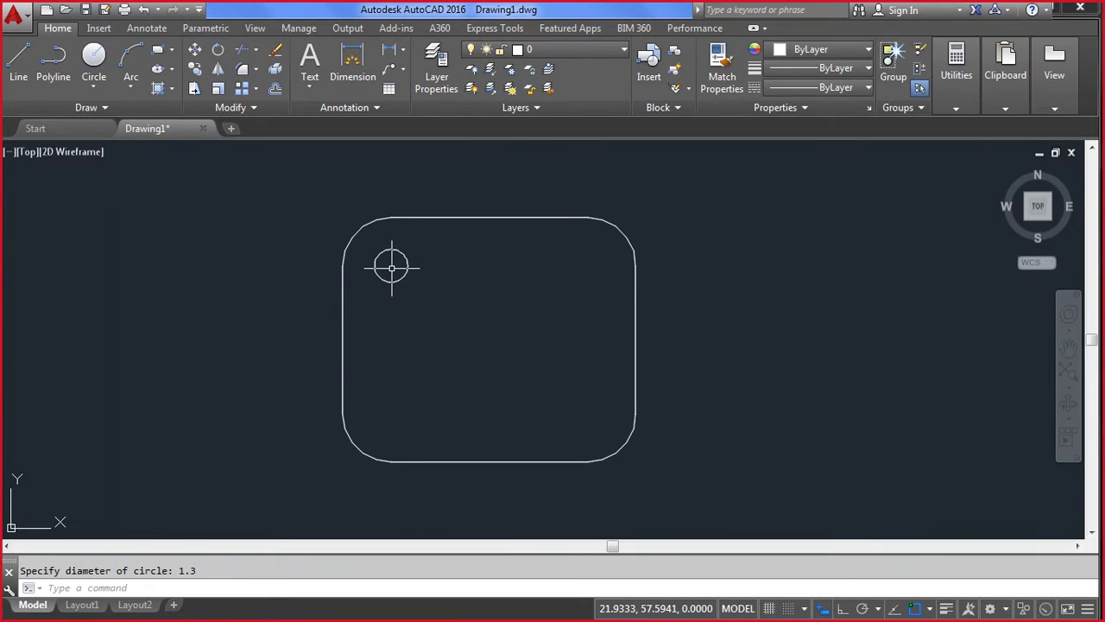
Draw a concentric Ø2.5 circle around the hole, then view the reference slide.
key("Return")
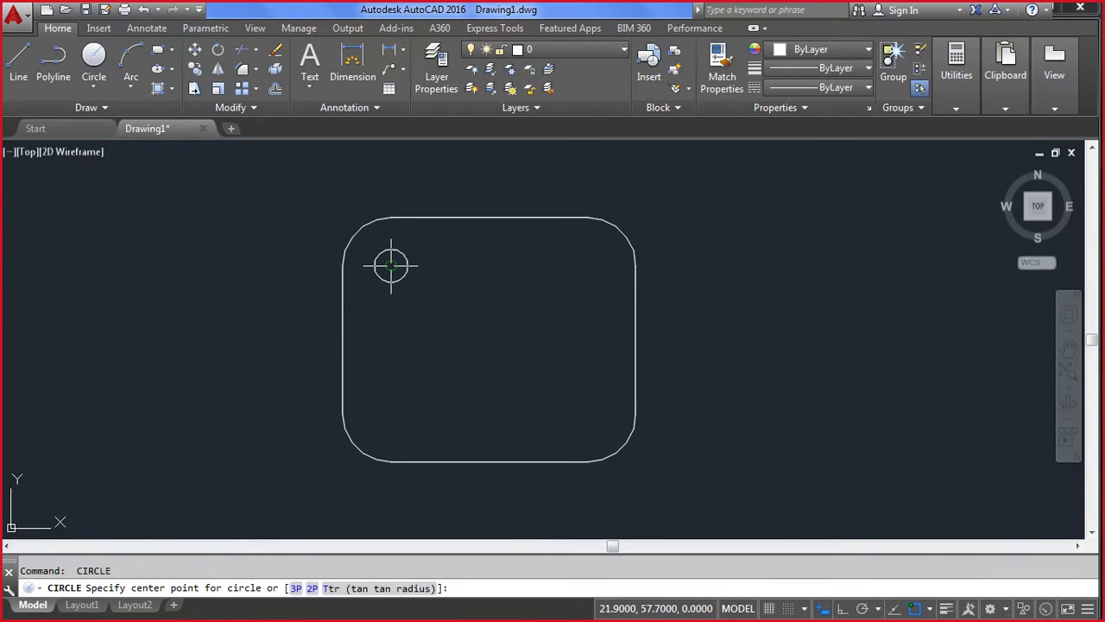
left_click(387, 265)
type("d")
key("Return")
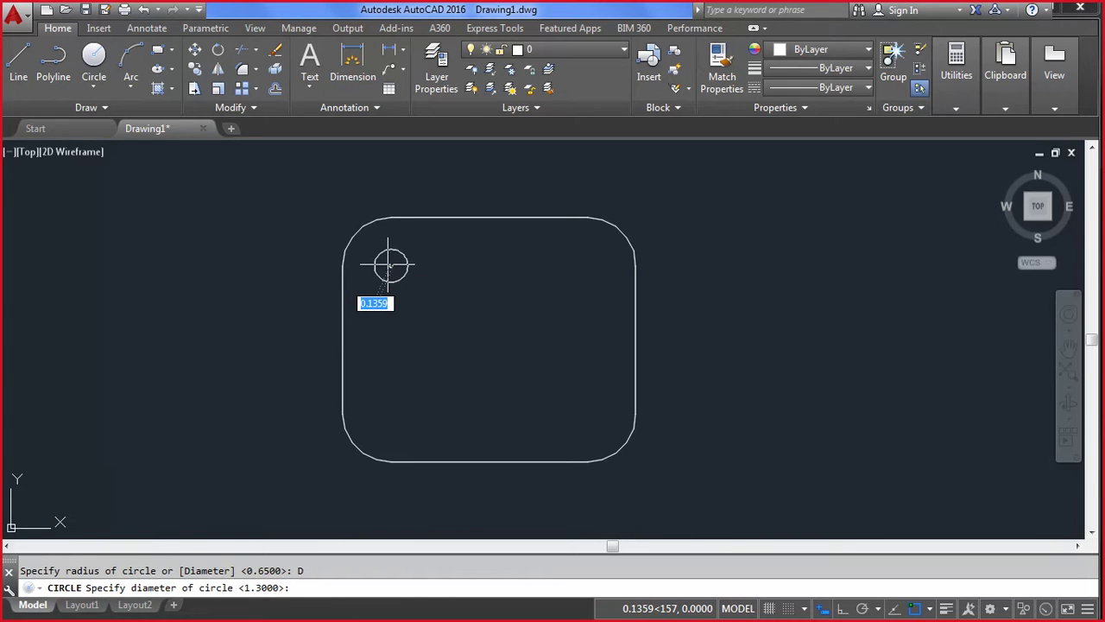
type("2.5")
key("Return")
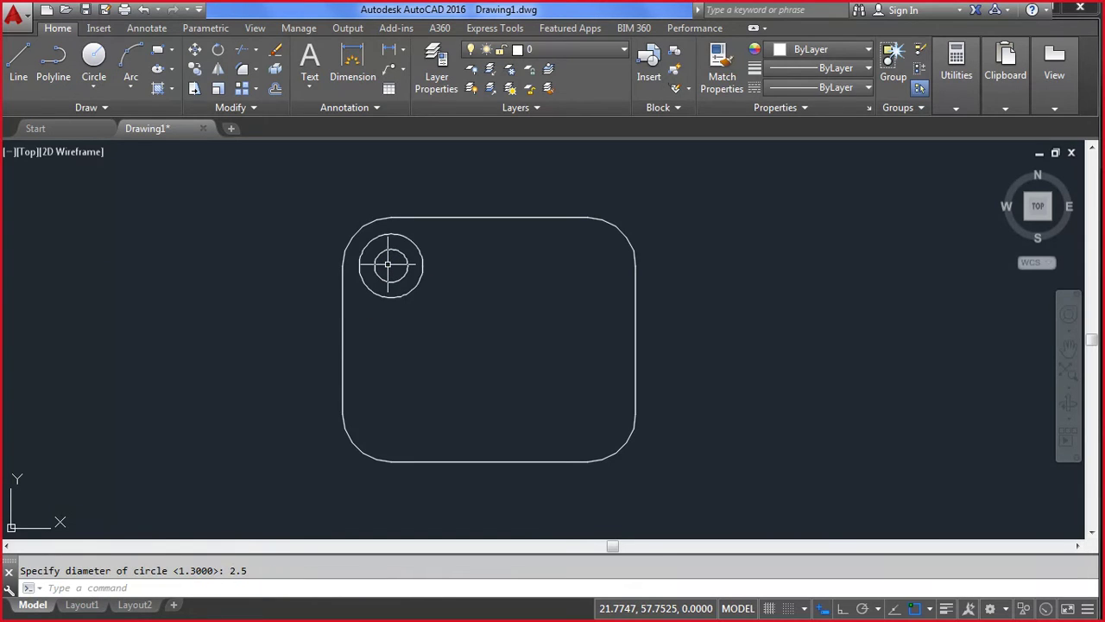
key("alt+Tab")
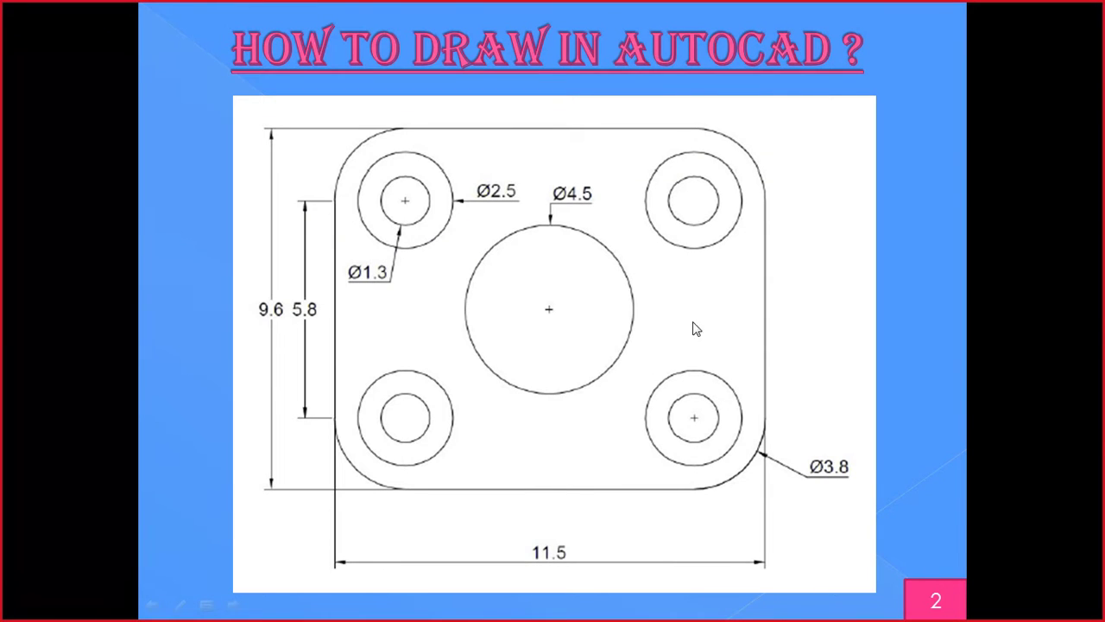
Copy the Ø1.3/Ø2.5 hole pair to the upper-right, lower-right and lower-left corners.
key("alt+Tab")
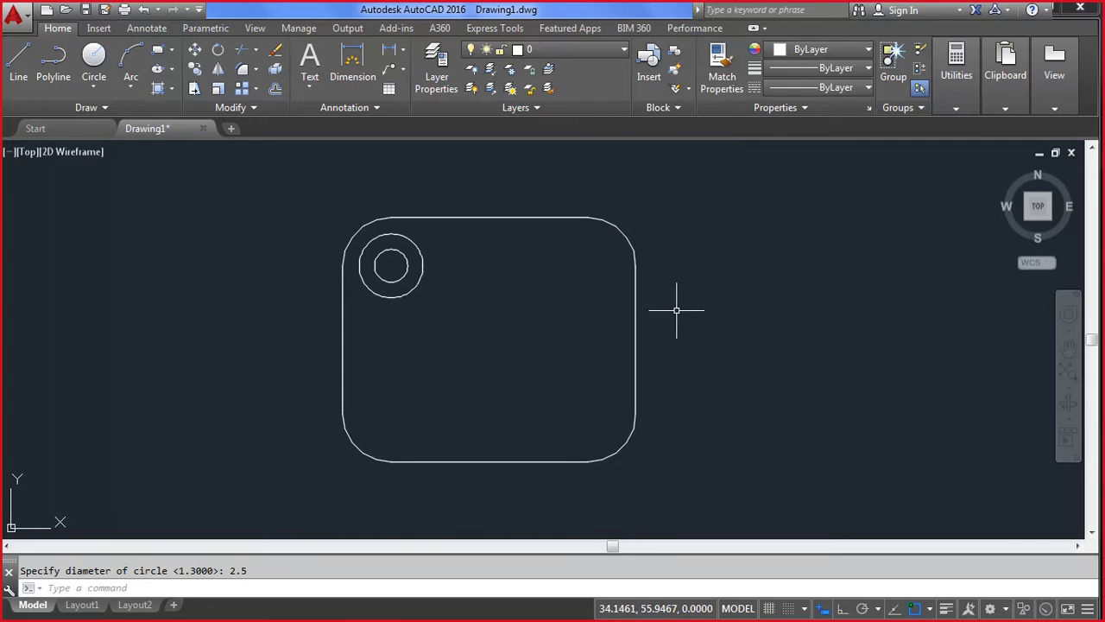
left_click(195, 69)
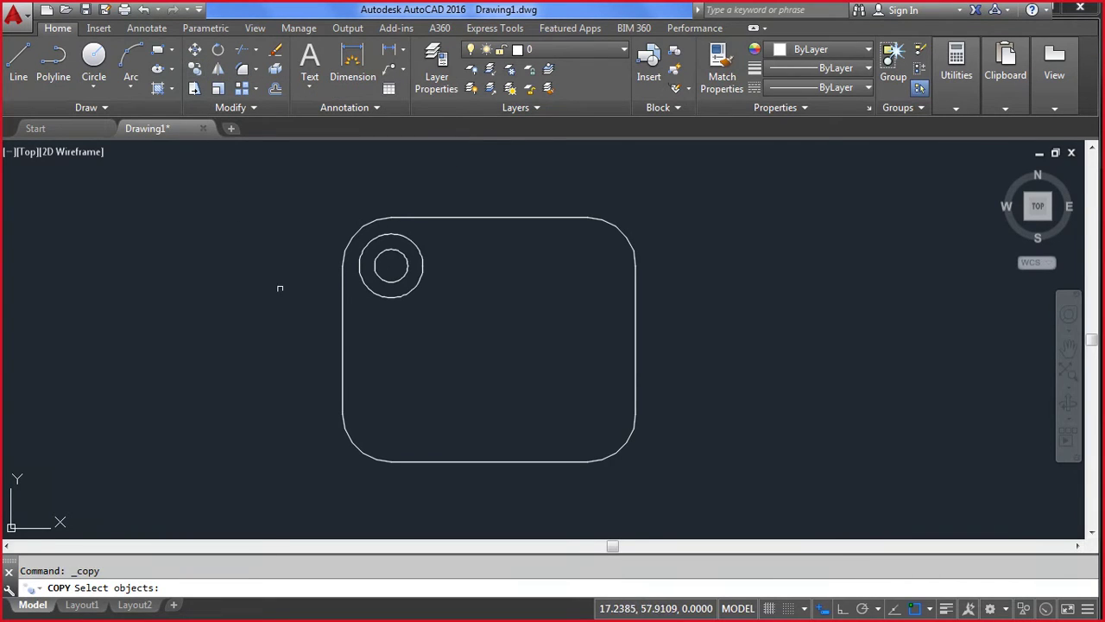
left_click(452, 306)
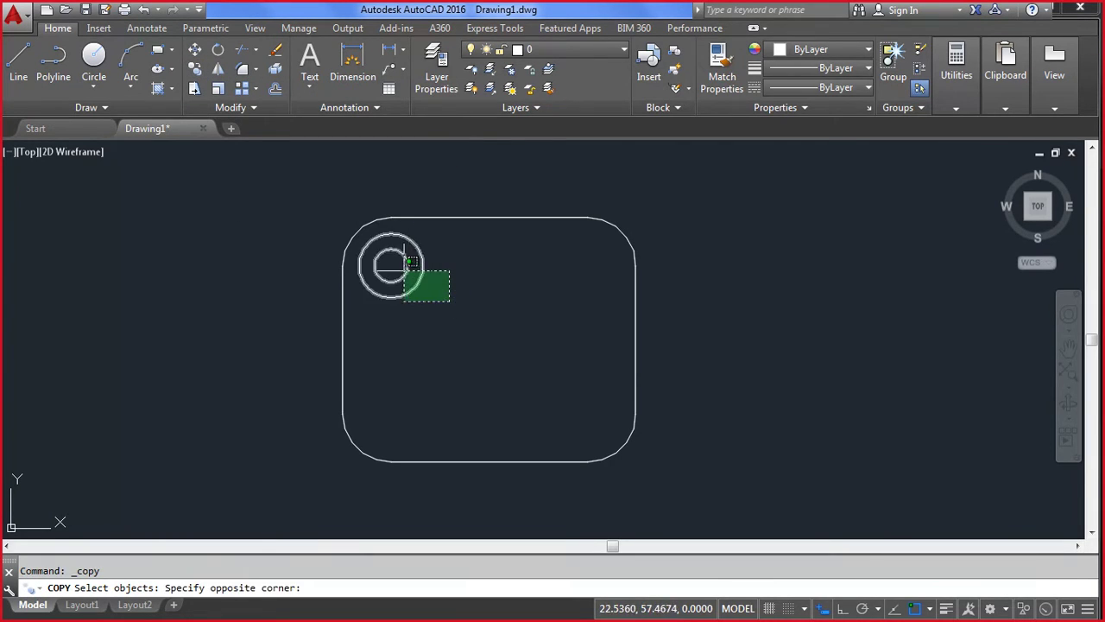
left_click(380, 250)
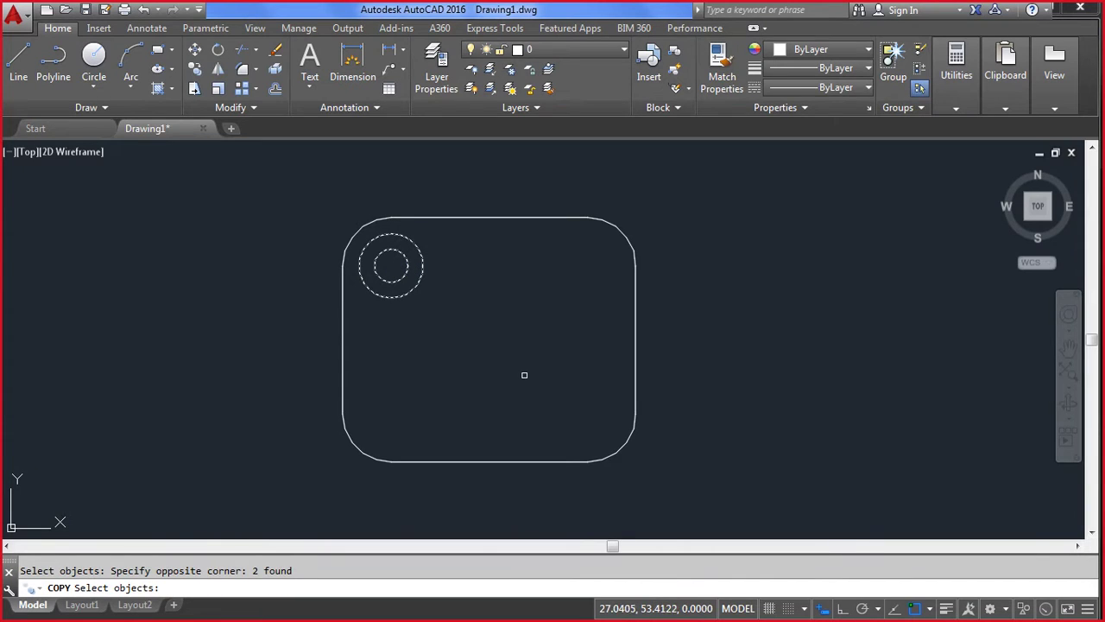
key("Return")
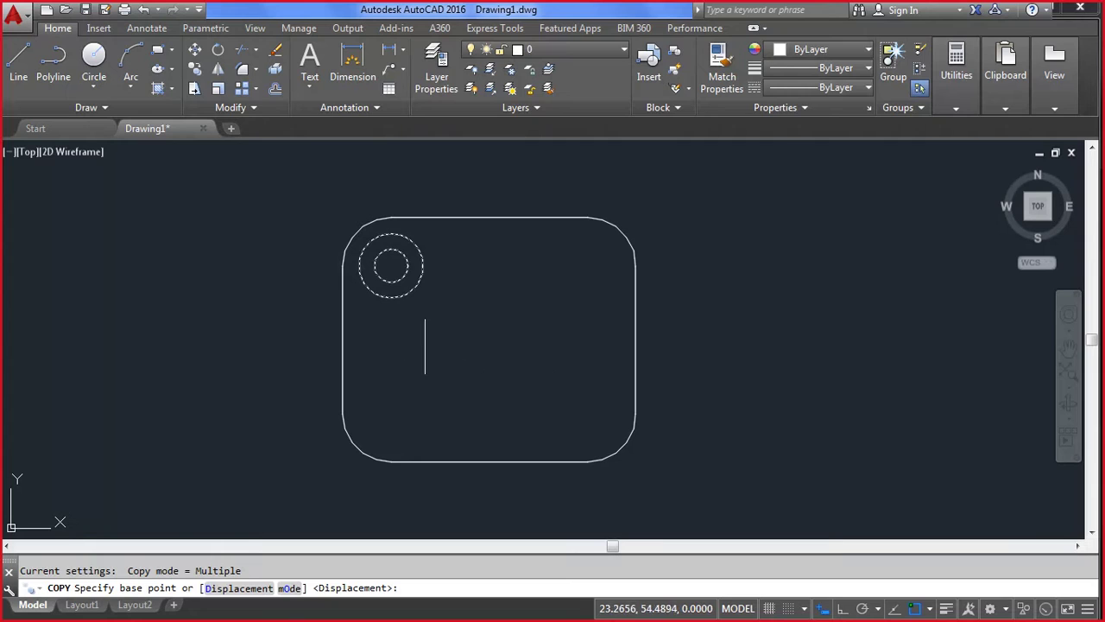
left_click(391, 266)
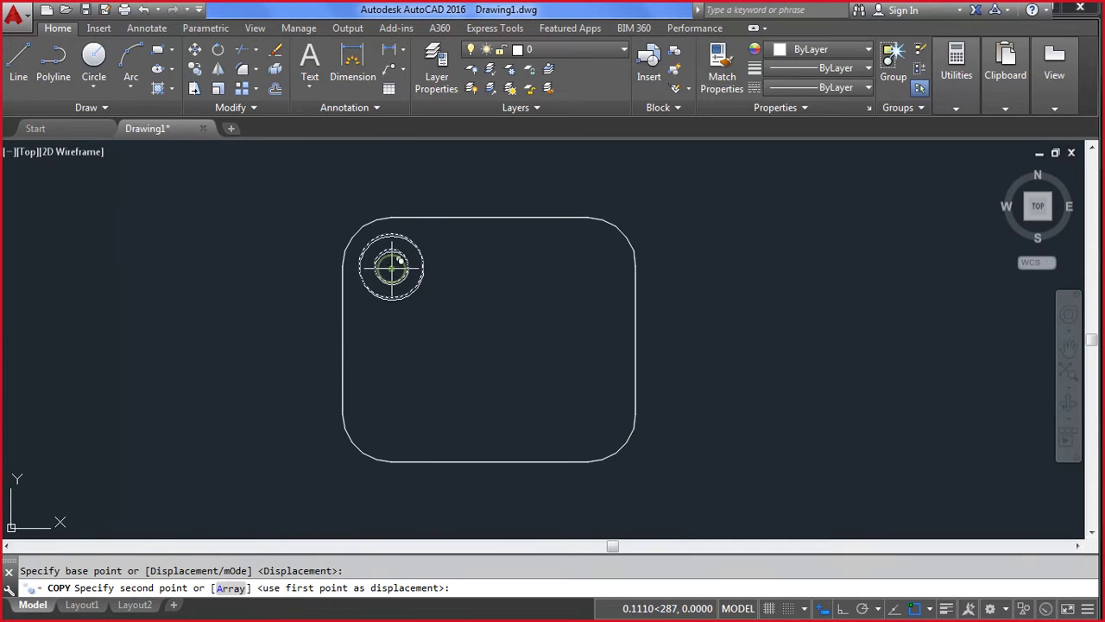
left_click(587, 265)
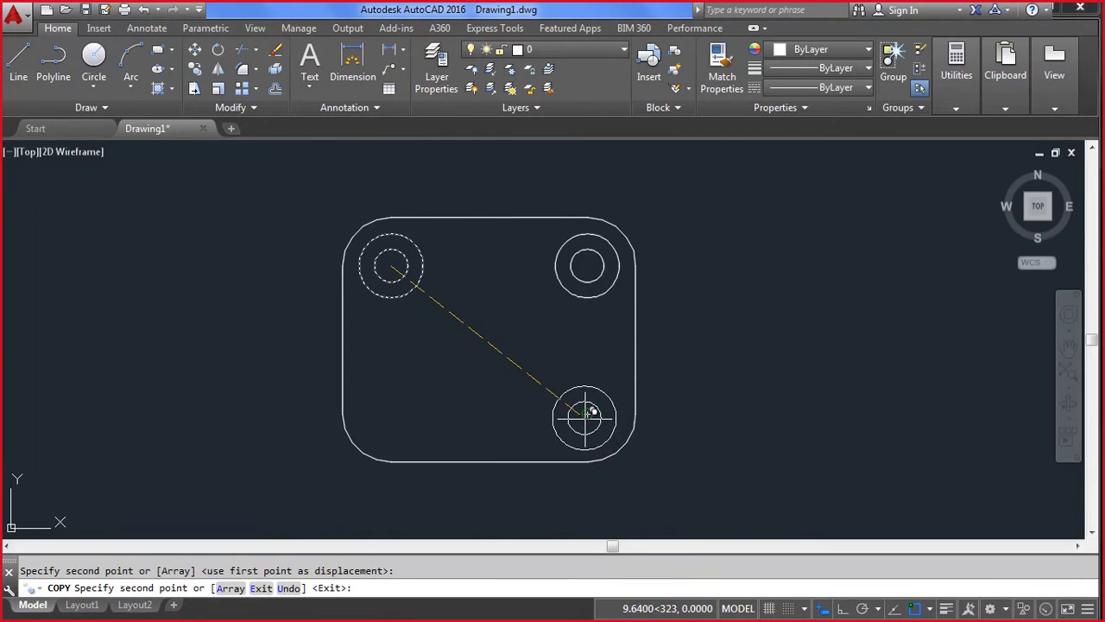
left_click(587, 414)
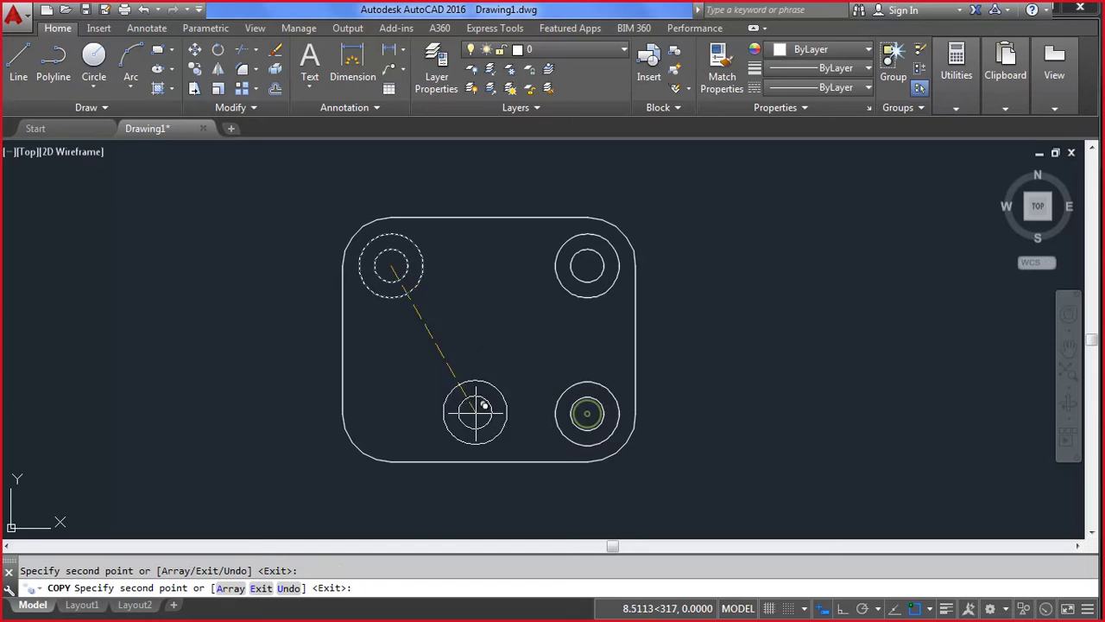
left_click(393, 414)
key("Escape")
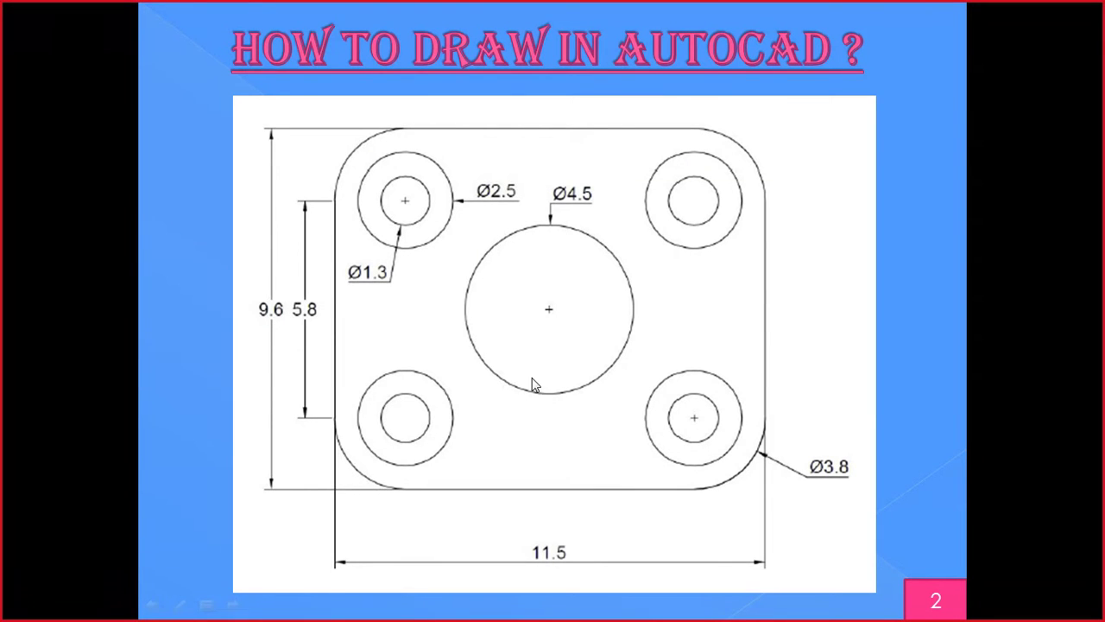
key("alt+Tab")
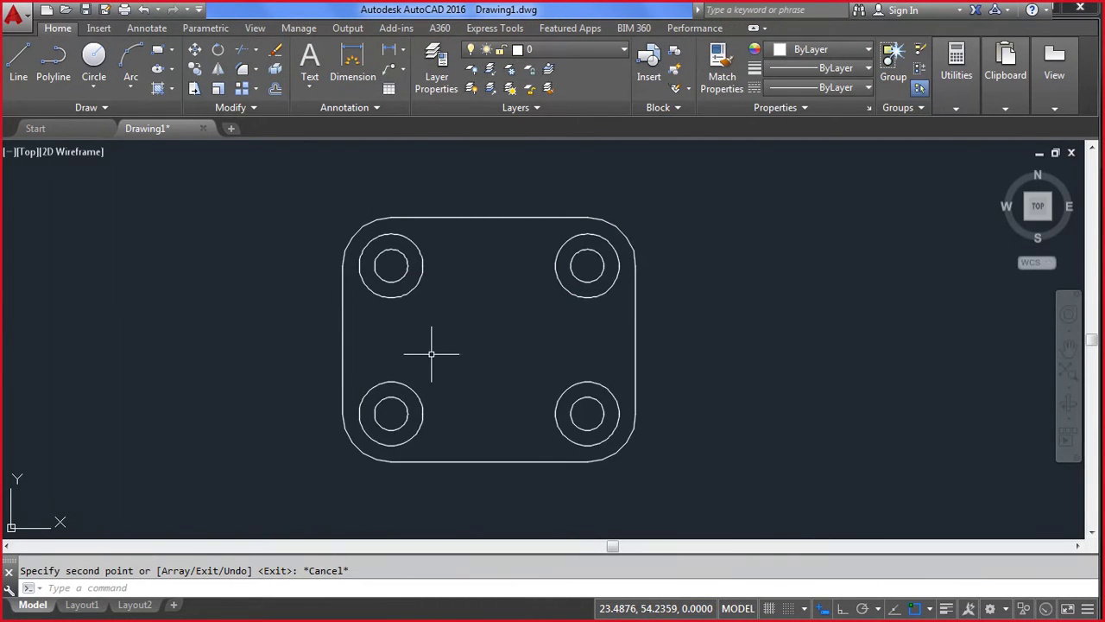
left_click(95, 56)
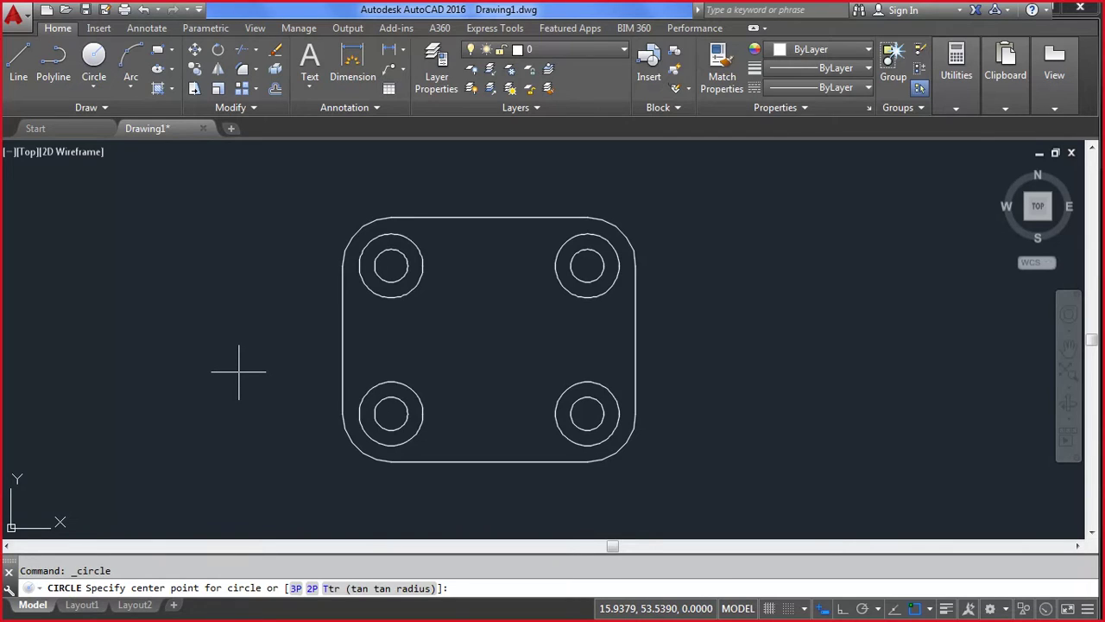
Draw a Ø4.5 circle centred midway between the left and right edge midpoints.
middle_click(239, 372)
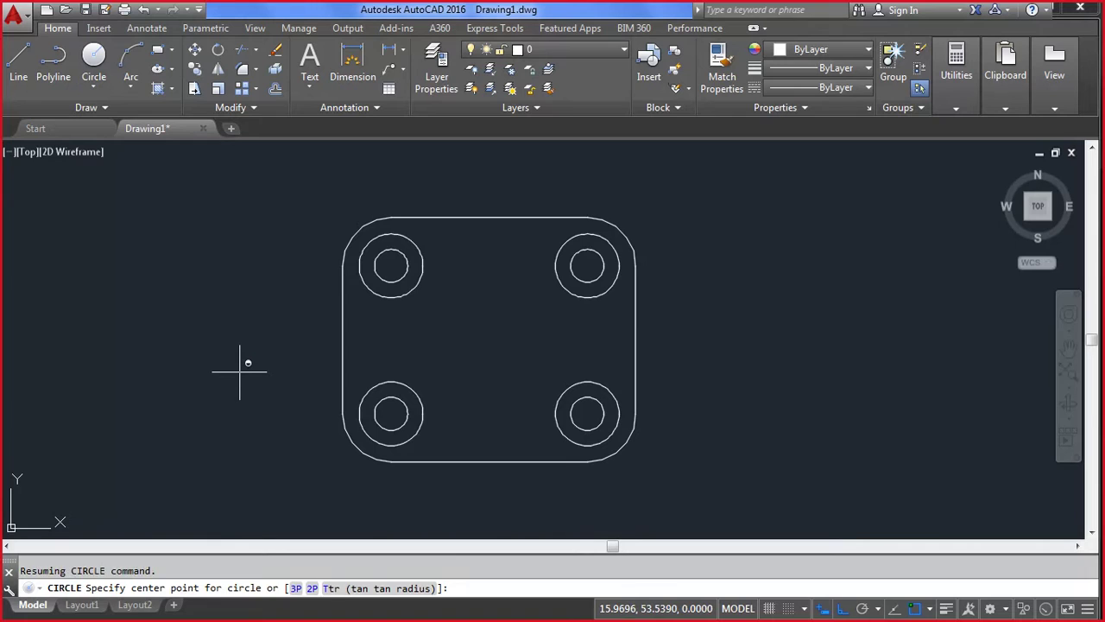
right_click(239, 373, "shift")
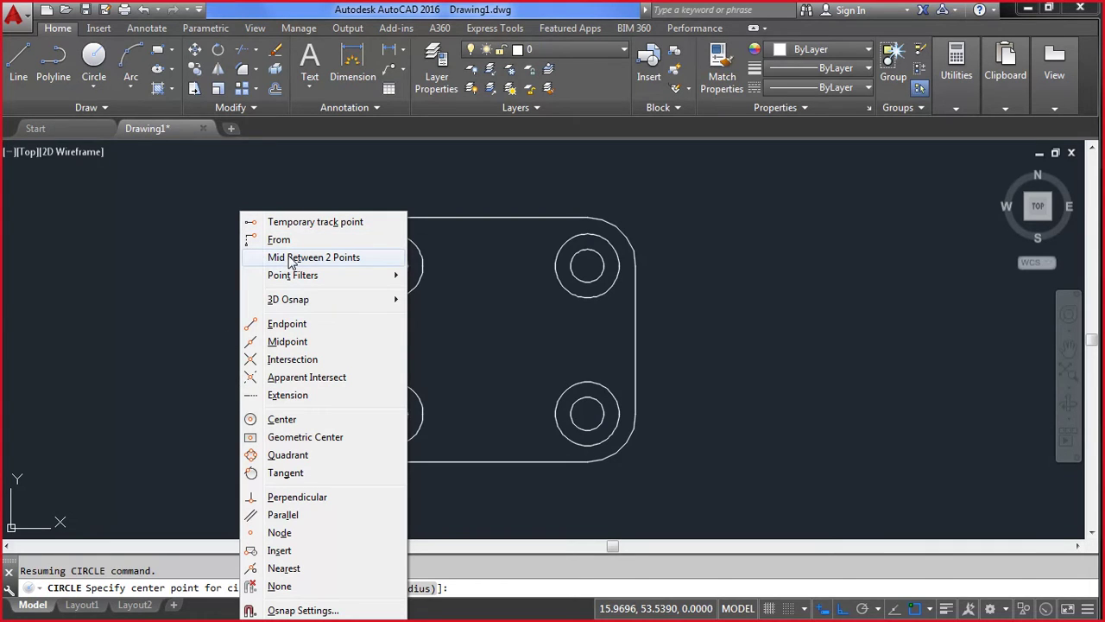
left_click(292, 262)
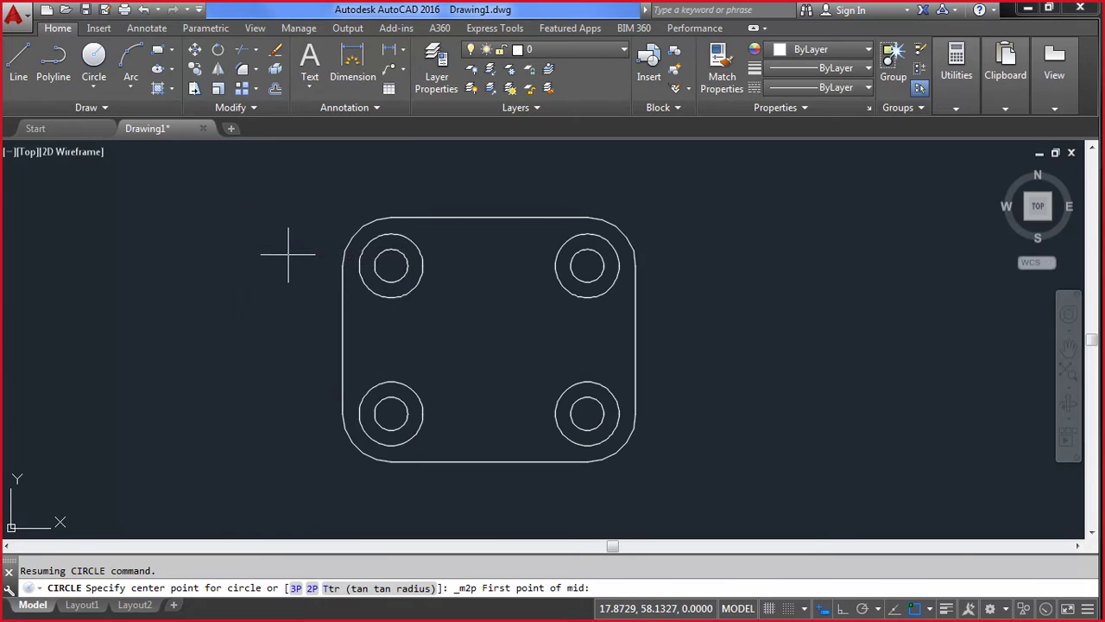
left_click(342, 339)
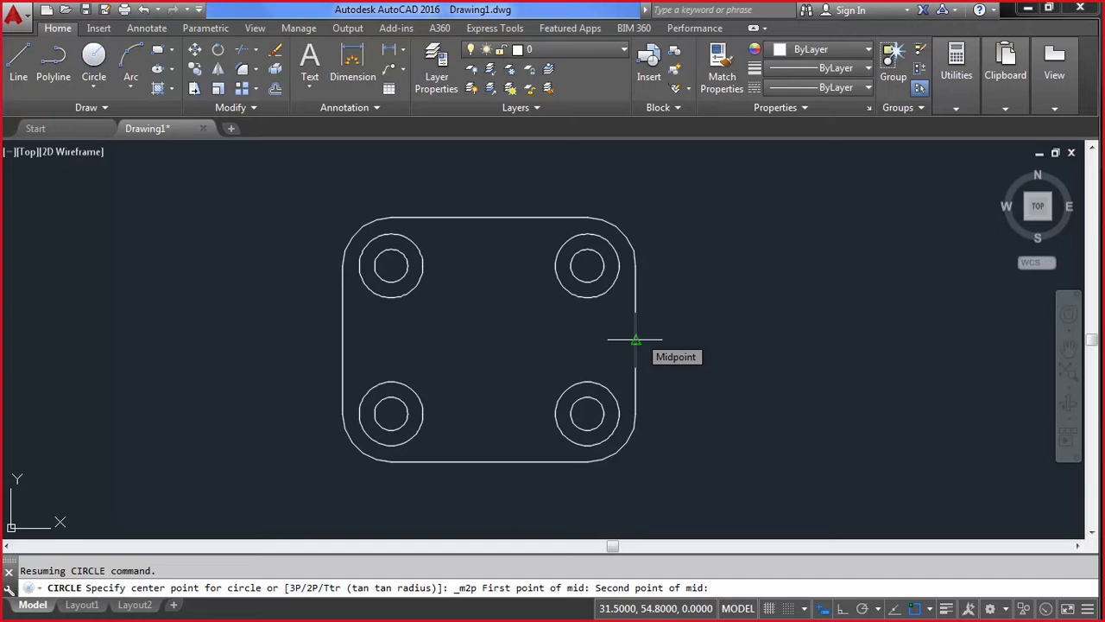
left_click(635, 339)
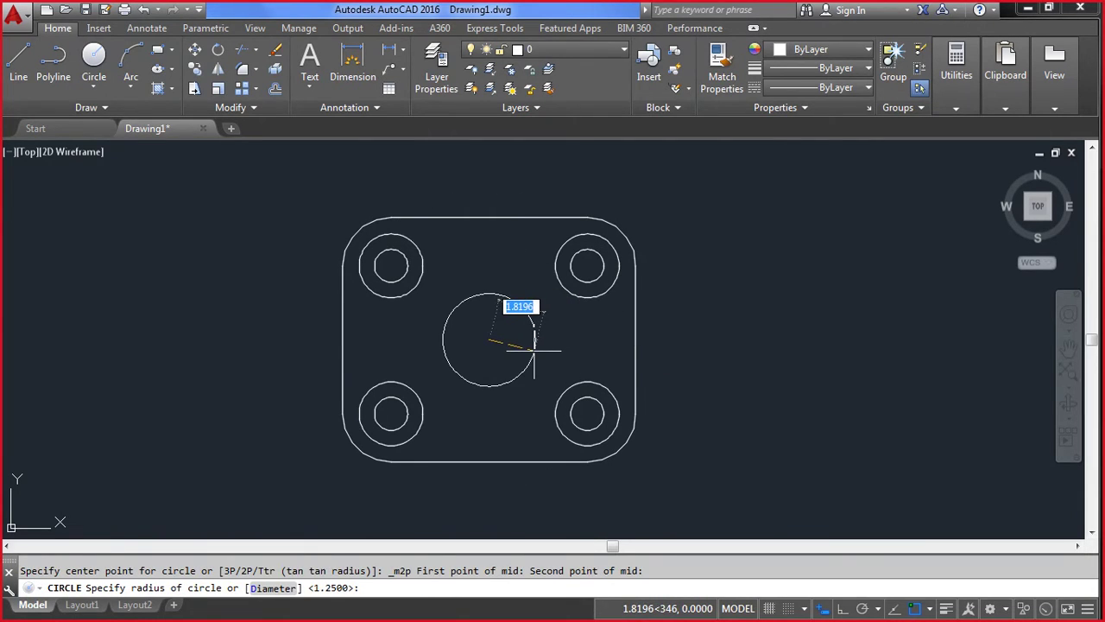
type("D")
key("Return")
type("4")
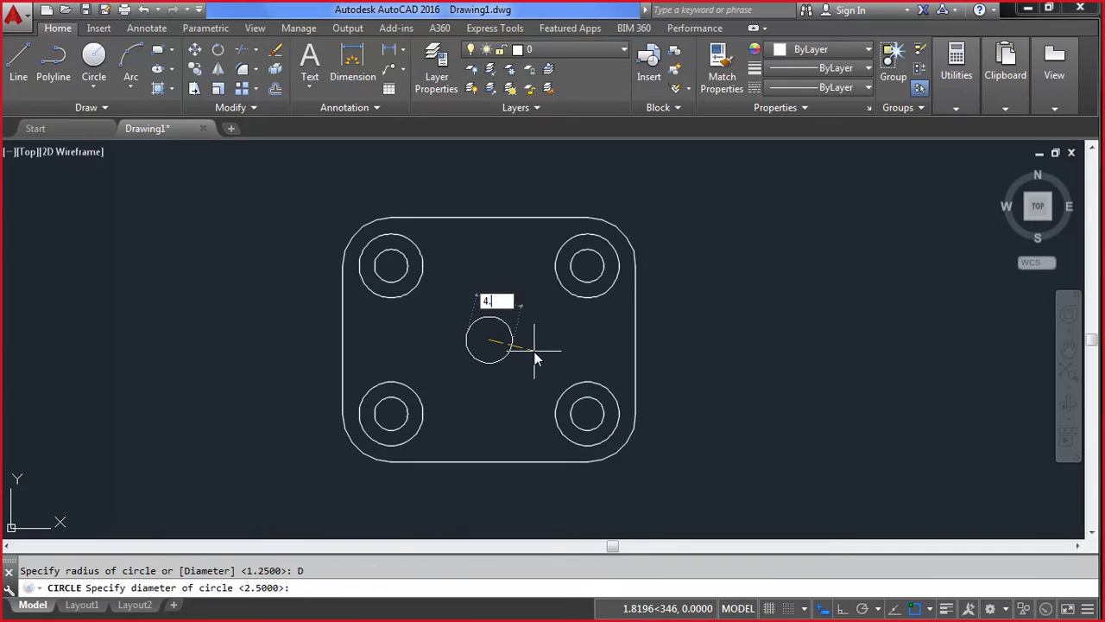
type(".5")
key("Return")
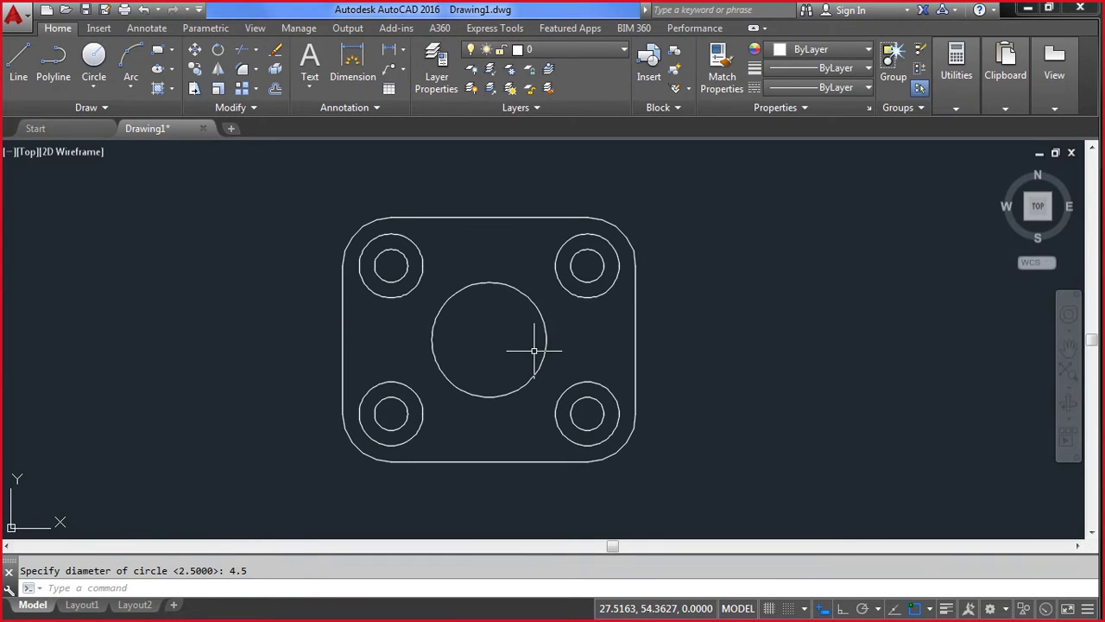
left_click(284, 488)
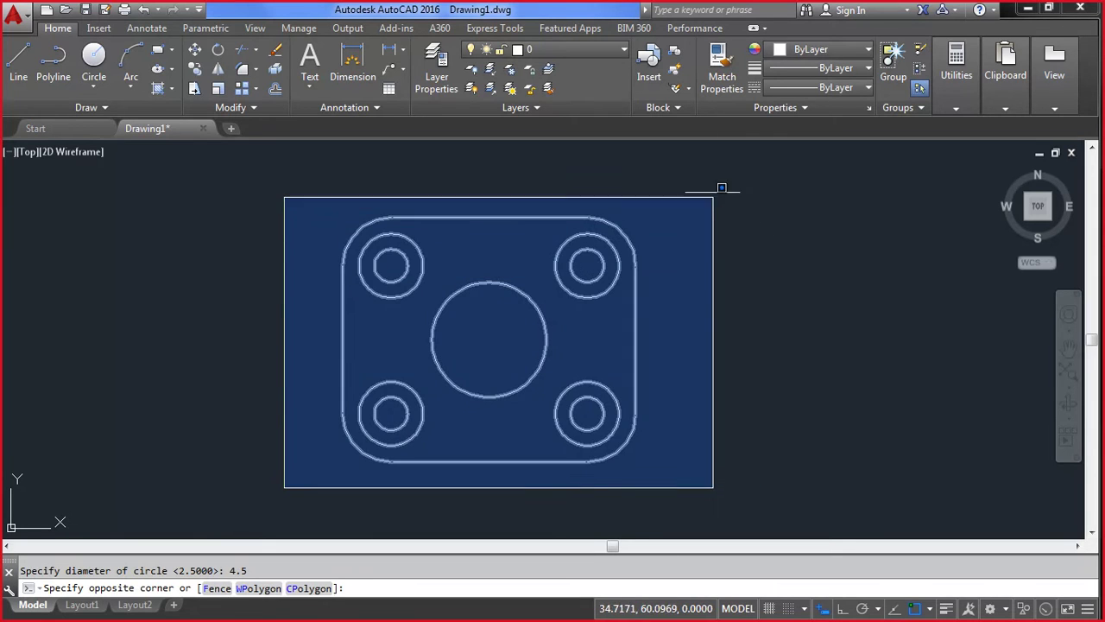
left_click(714, 191)
left_click(568, 50)
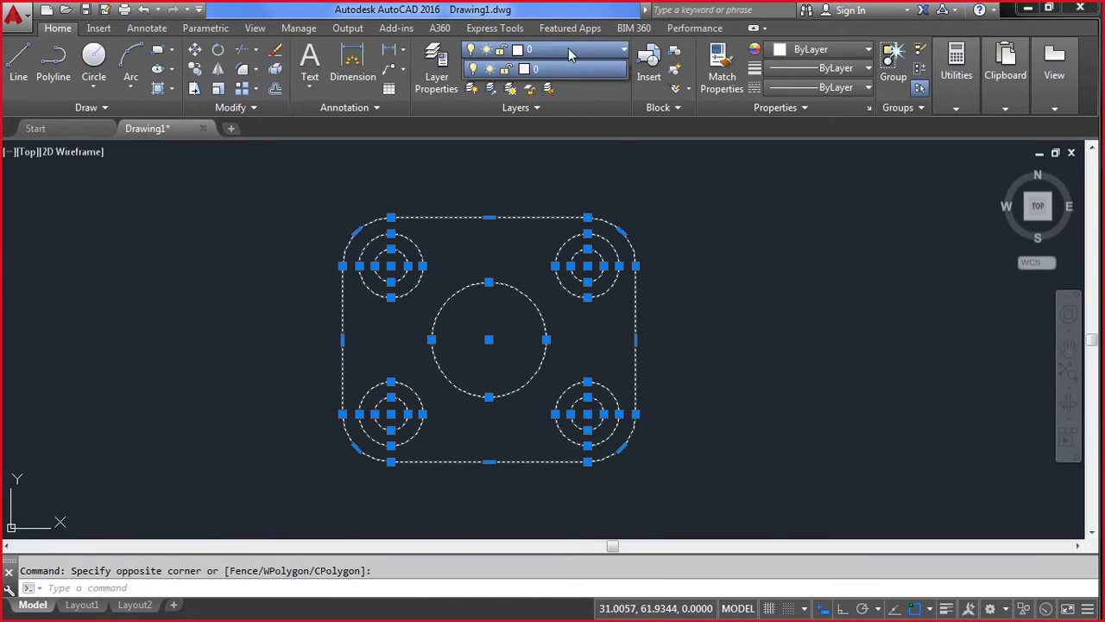
left_click(568, 50)
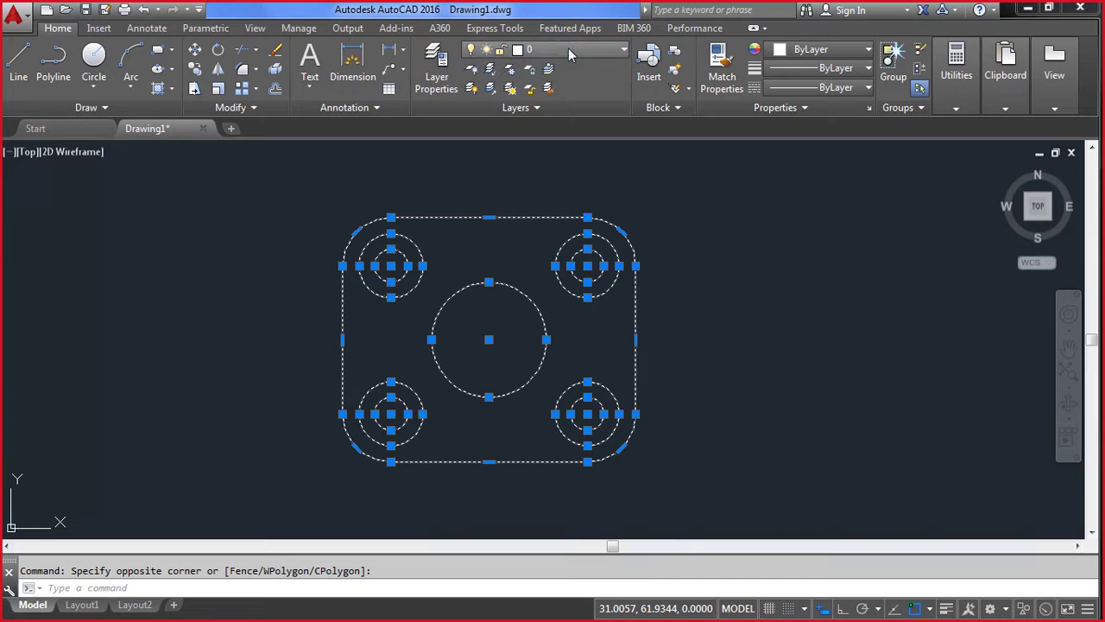
key("Escape")
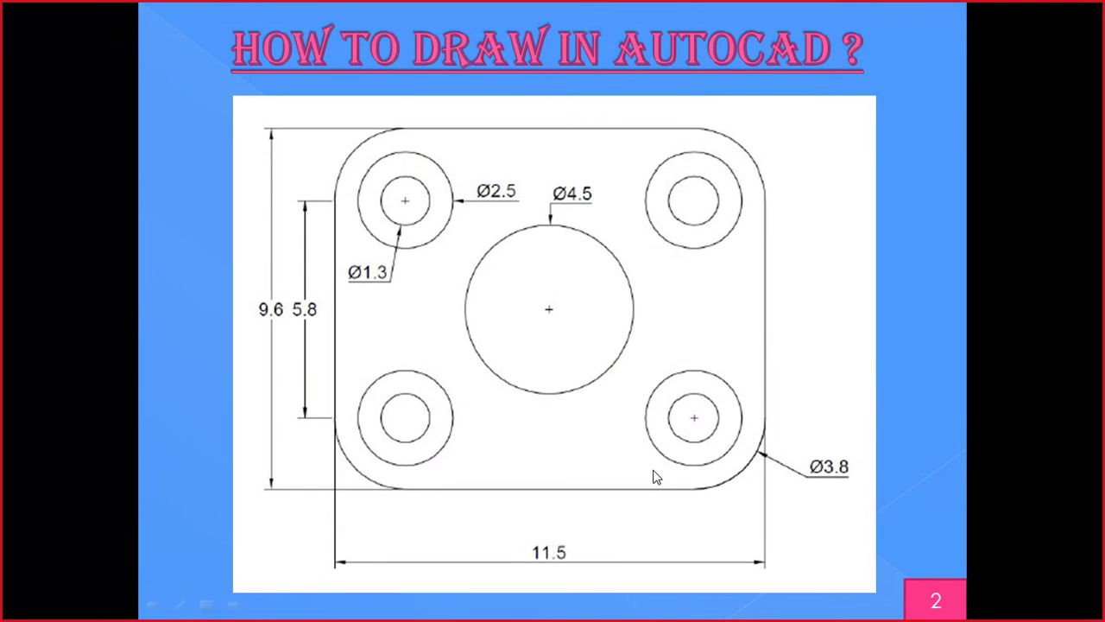
key("alt+Tab")
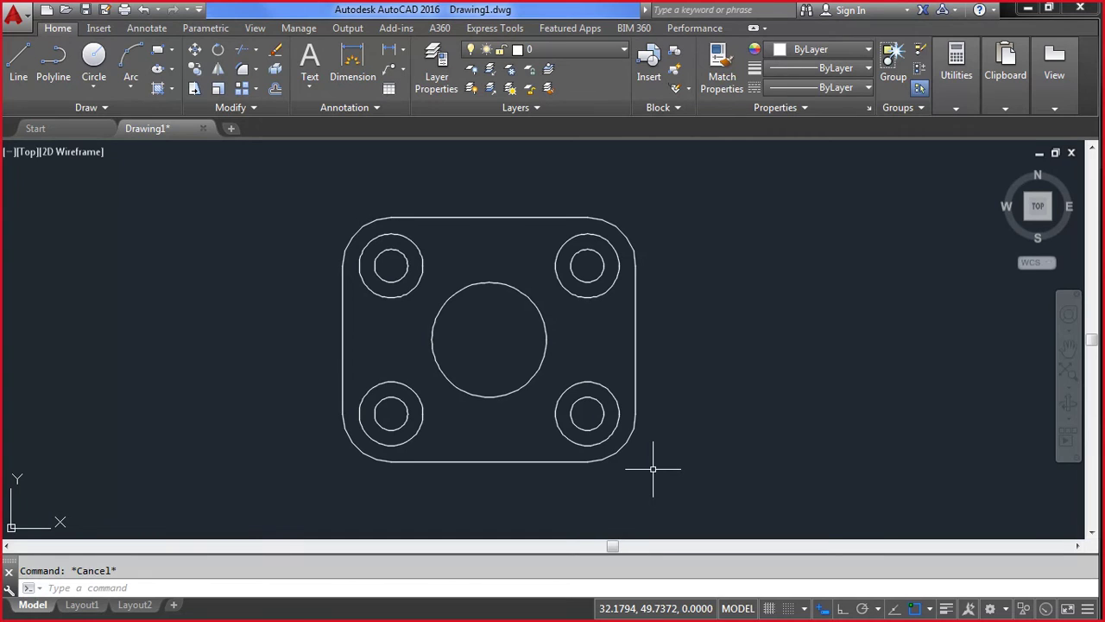
type("DDIM")
key("Return")
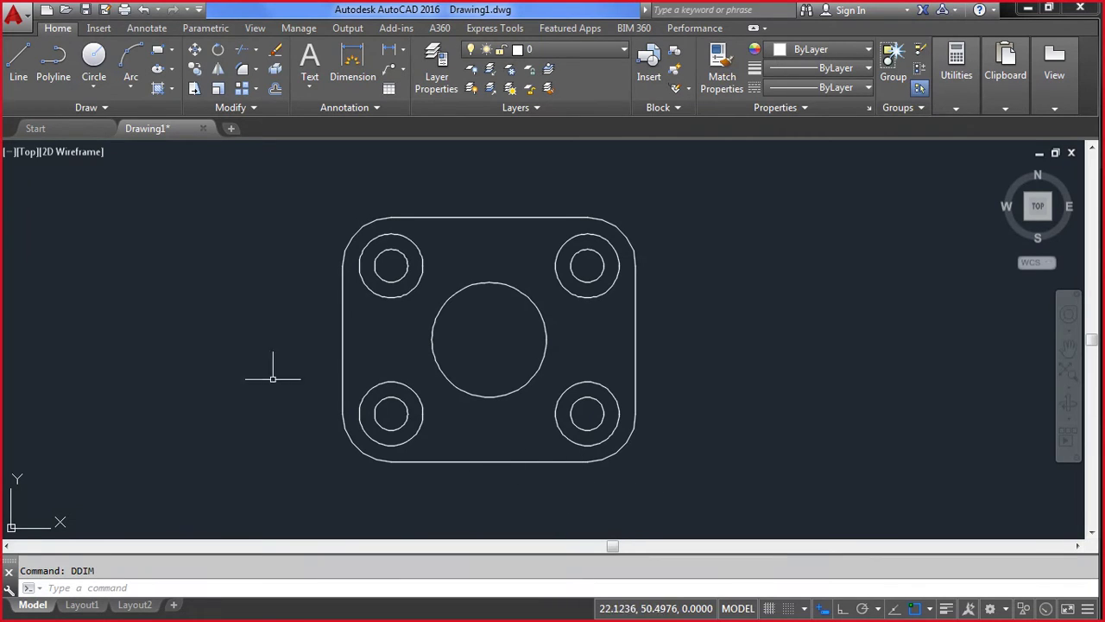
Add linear dimensions for the 11.5 overall width and 9.6 overall height.
left_click(388, 53)
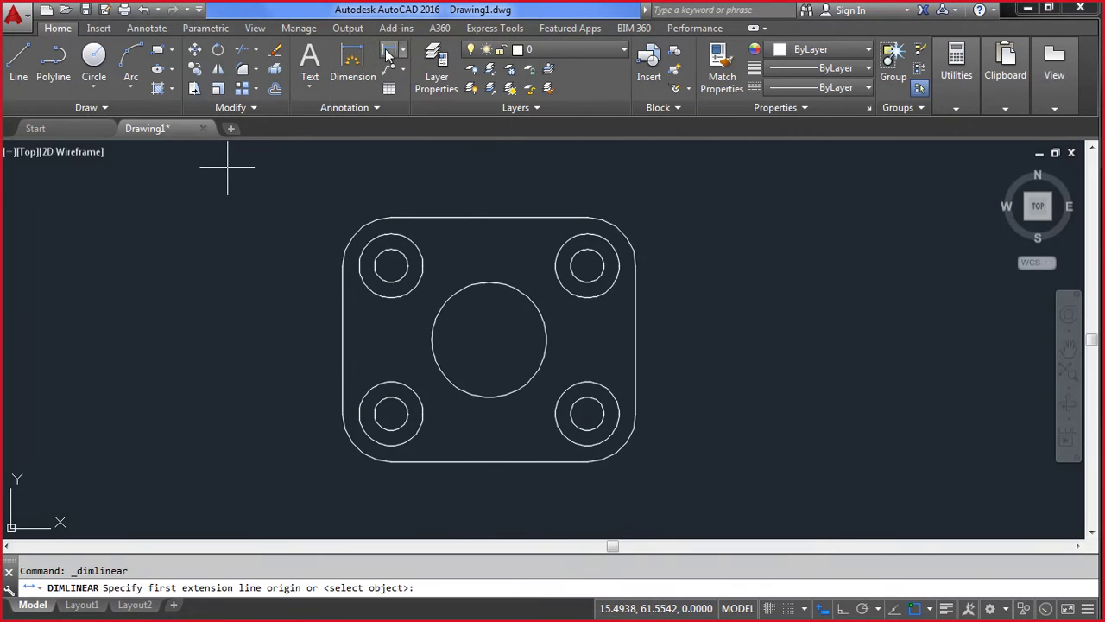
left_click(342, 414)
left_click(636, 415)
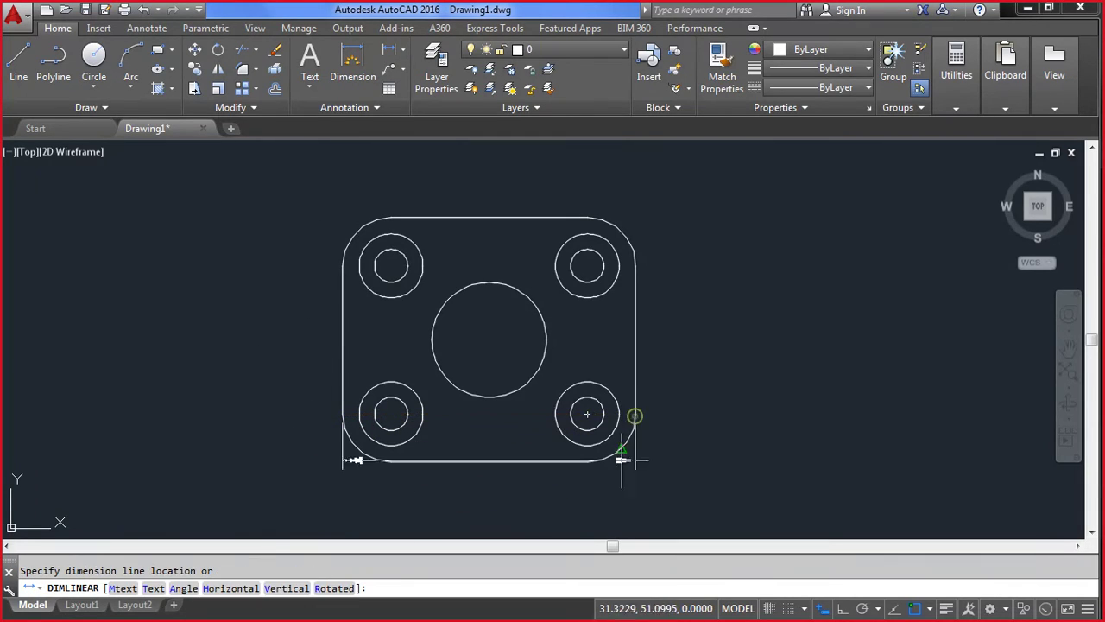
left_click(551, 520)
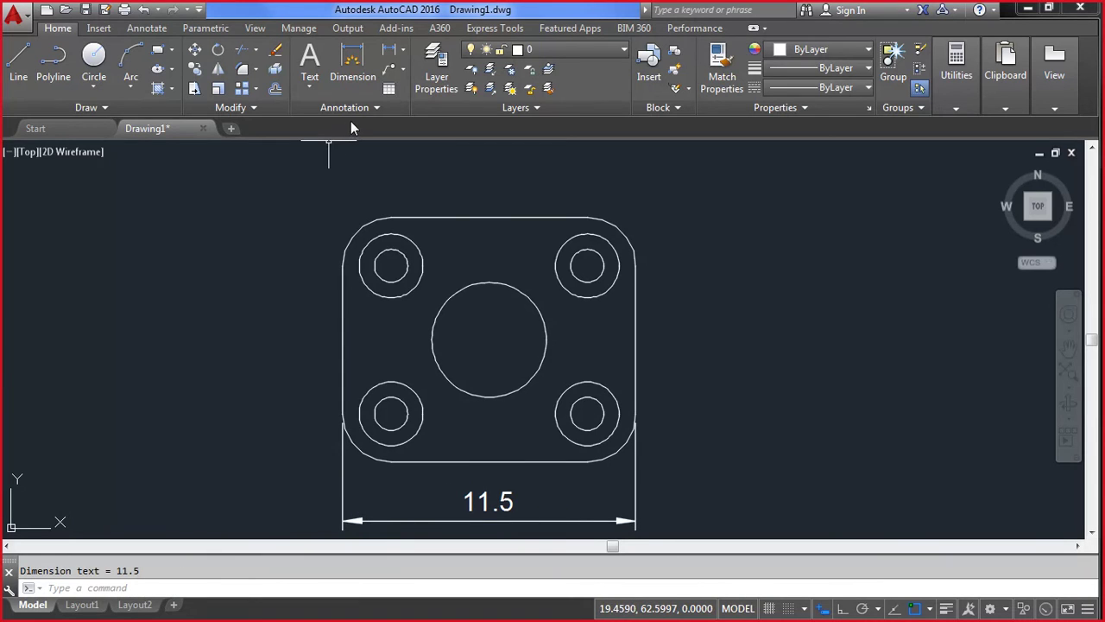
key("Return")
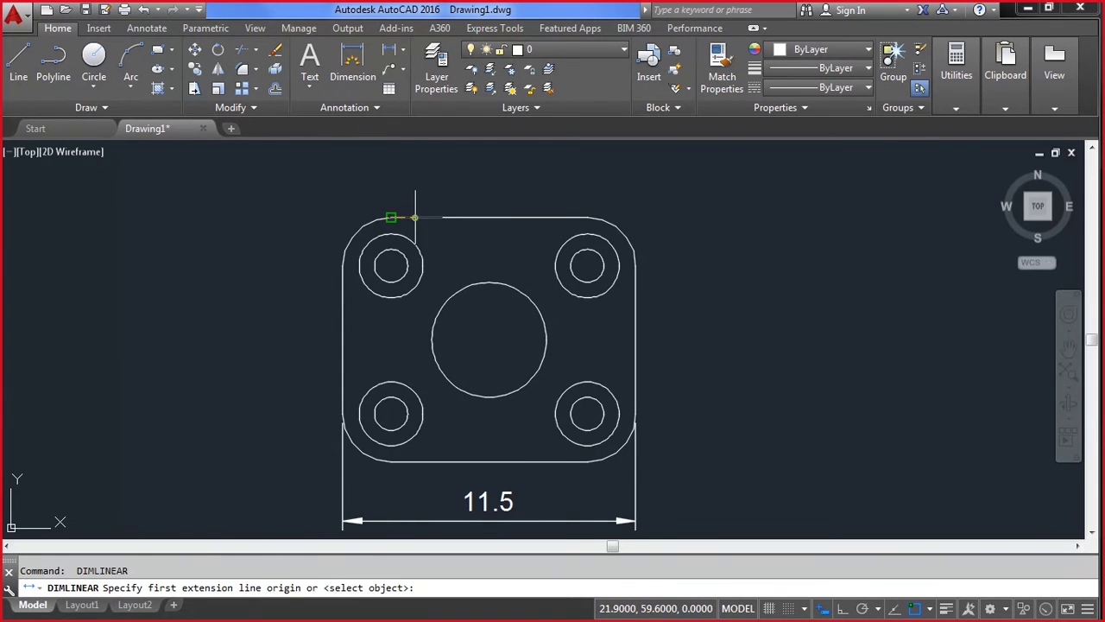
left_click(414, 217)
left_click(388, 459)
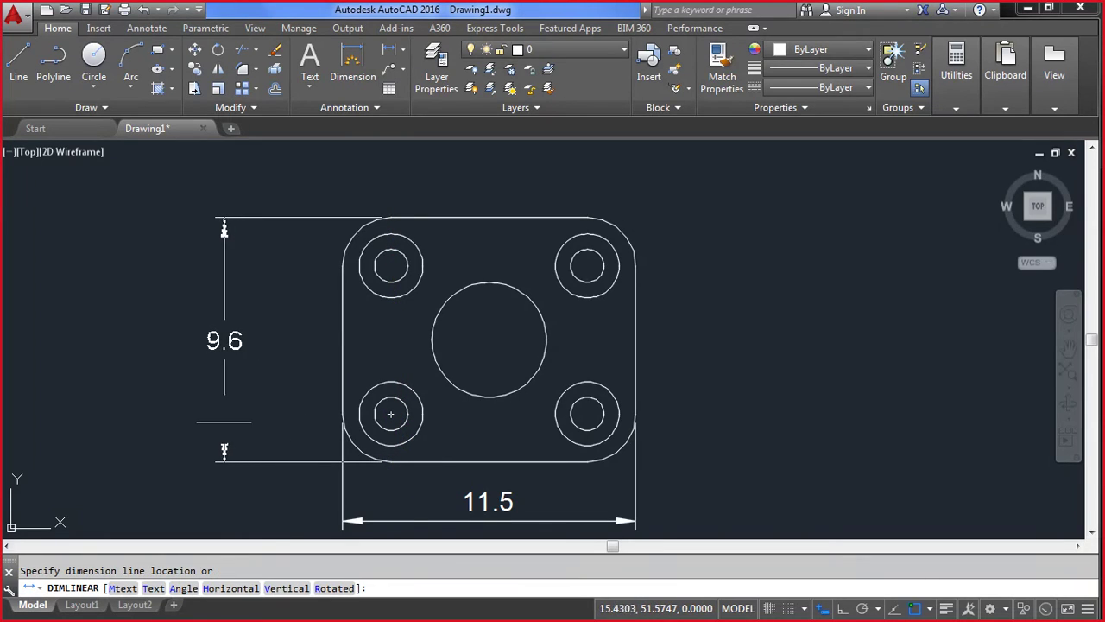
left_click(224, 422)
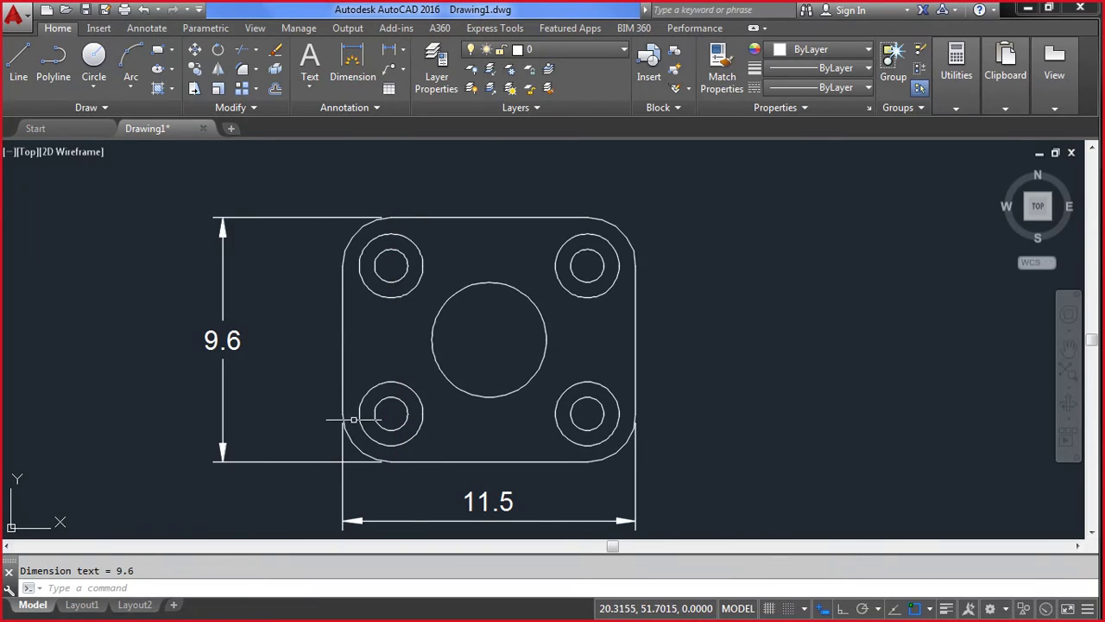
Dimension the 5.8 vertical spacing between the left hole centres.
key("alt+Tab")
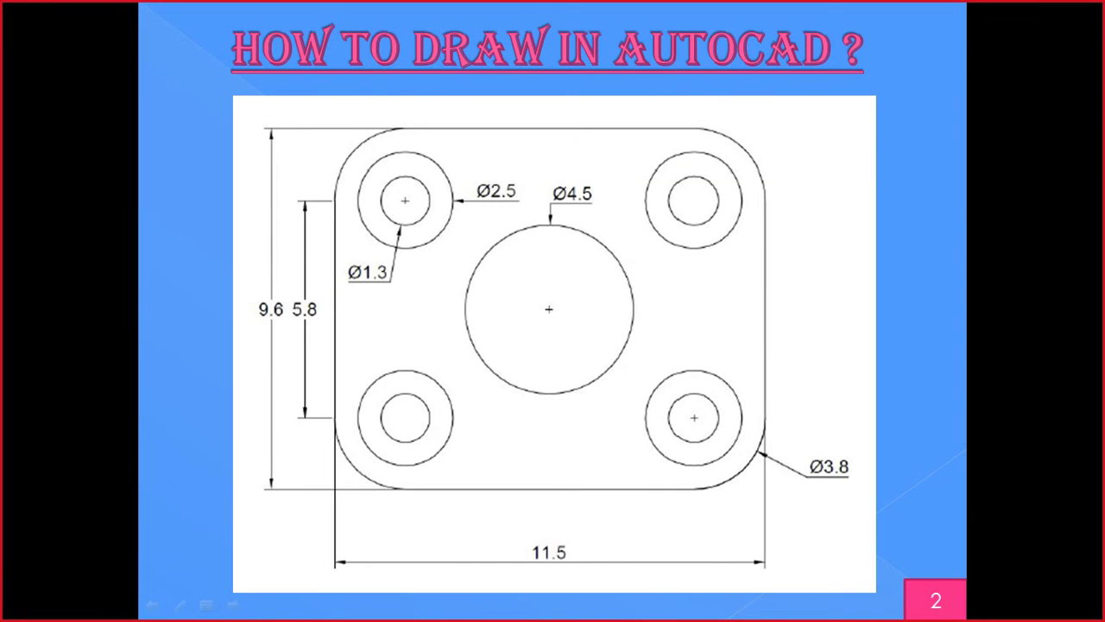
key("alt+Tab")
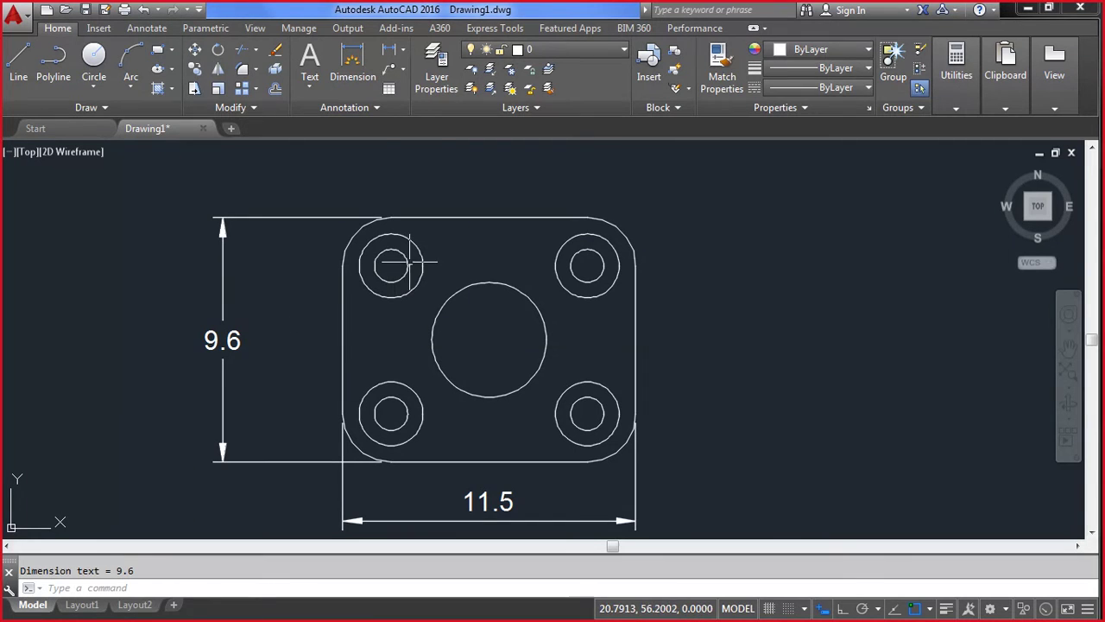
key("Return")
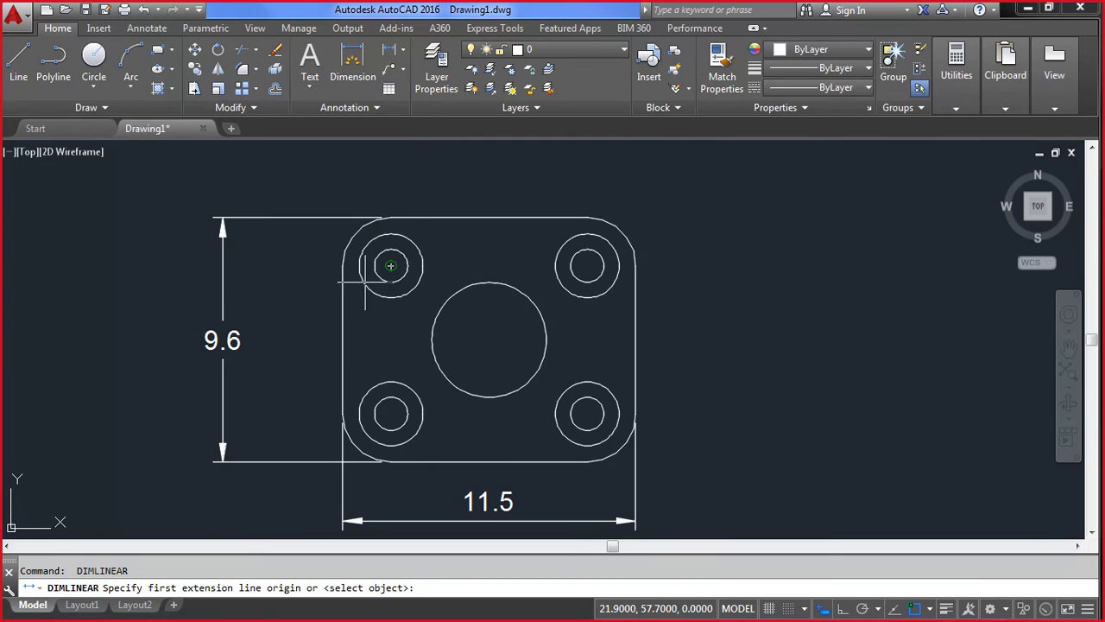
key("Return")
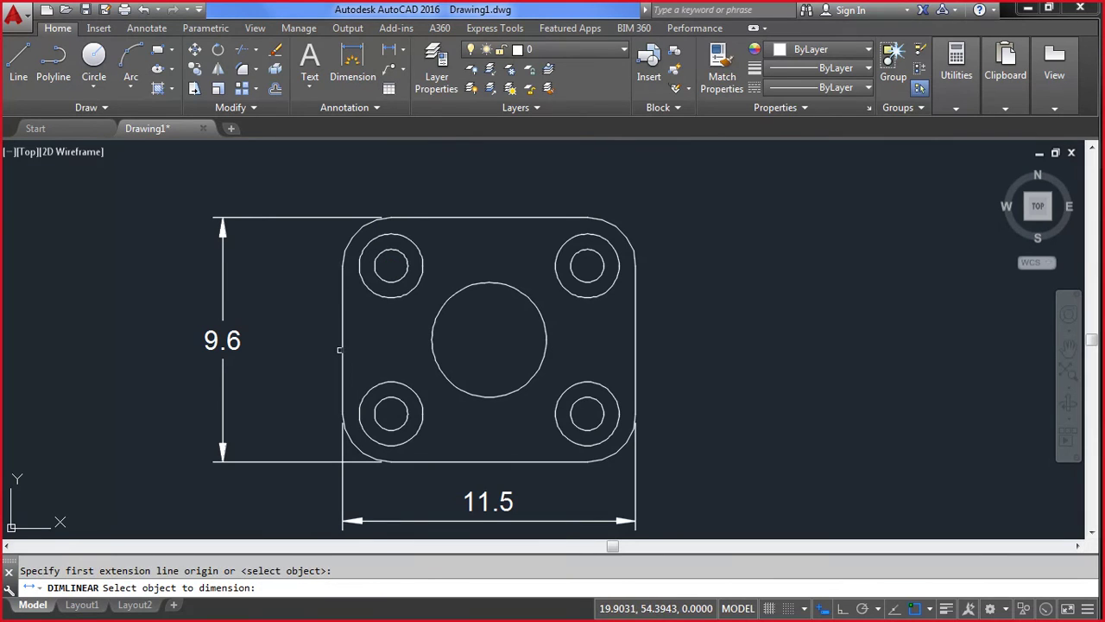
left_click(342, 348)
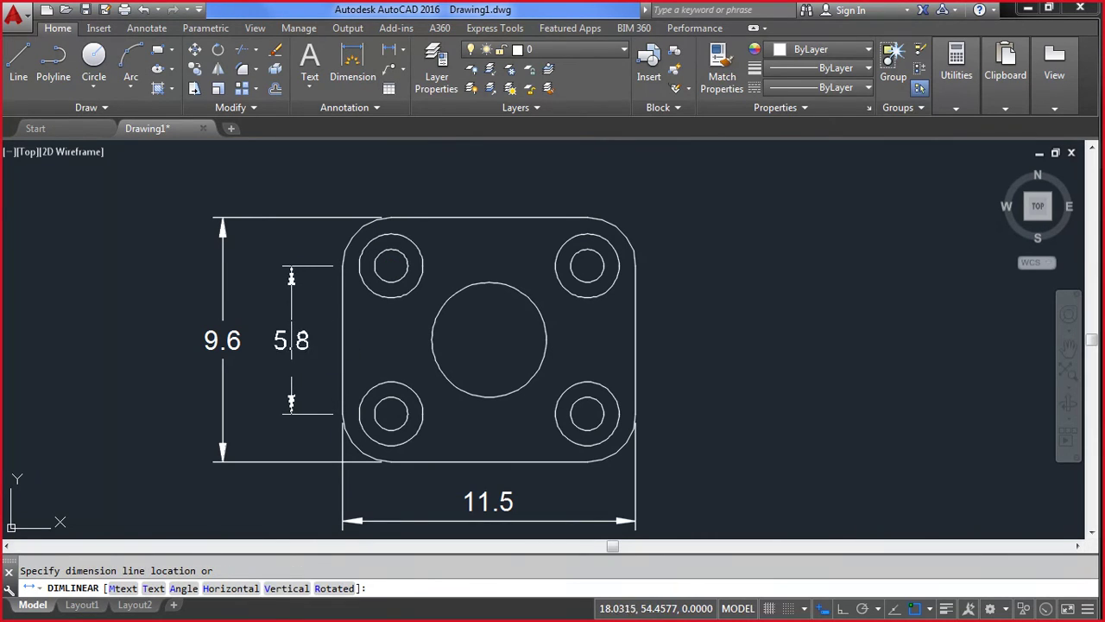
left_click(280, 340)
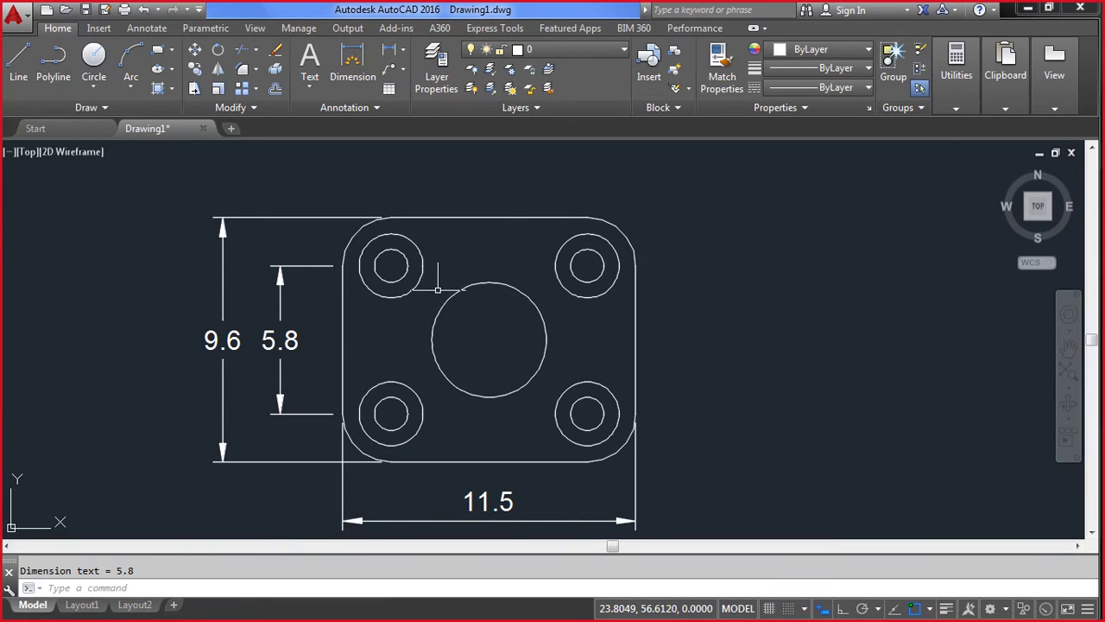
left_click(403, 50)
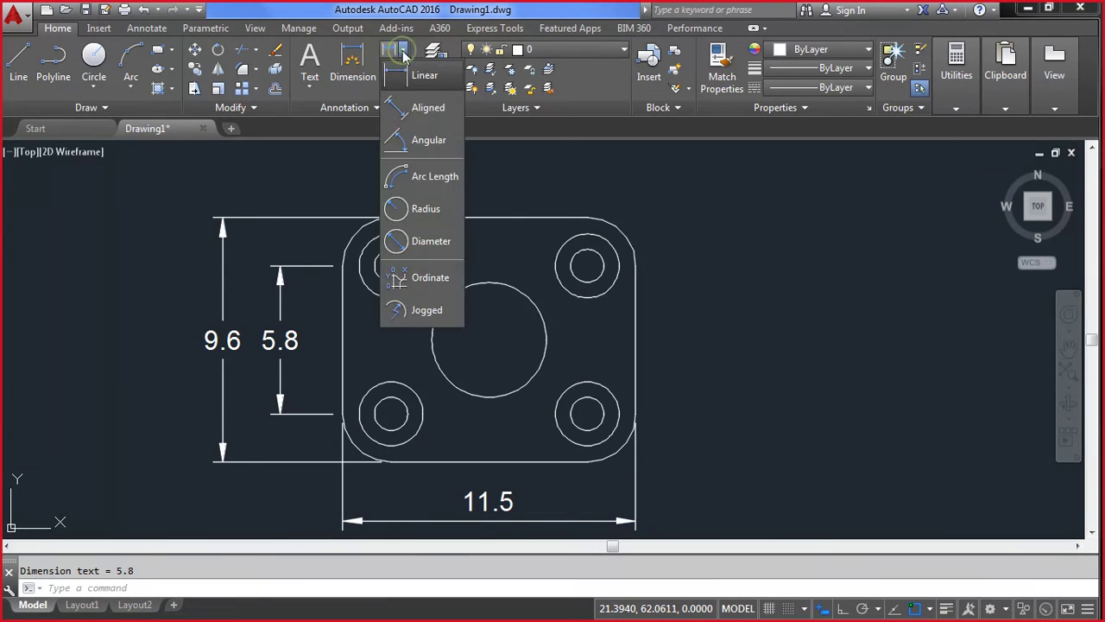
Place diameter labels above the plate: corner arc Ø3.8, centre Ø4.5, upper-left Ø2.5 and Ø1.3.
left_click(423, 242)
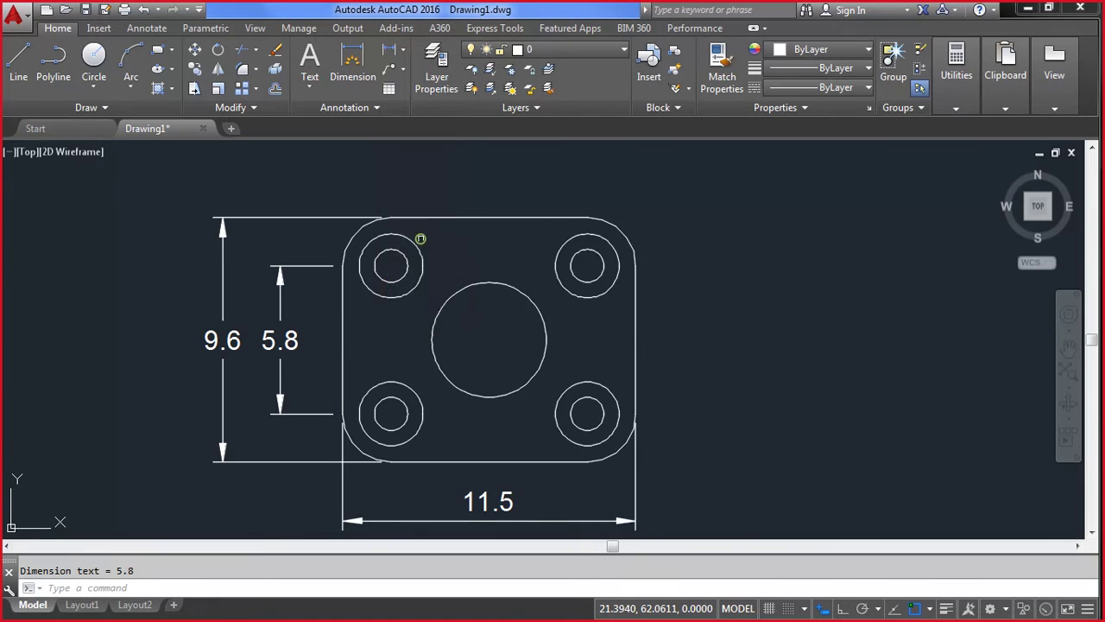
left_click(624, 234)
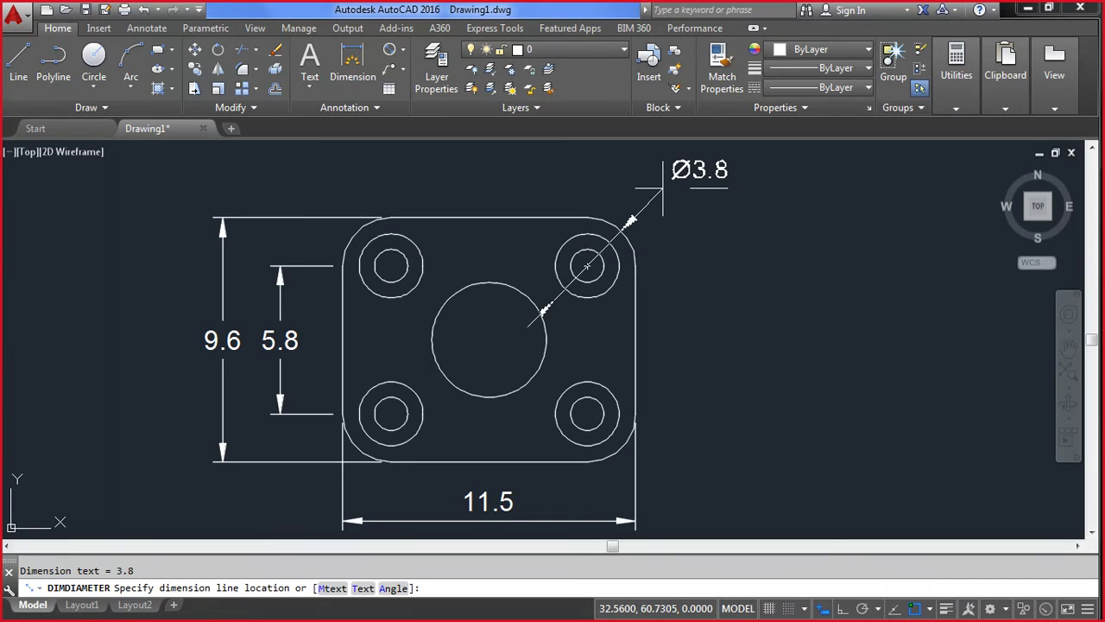
left_click(663, 187)
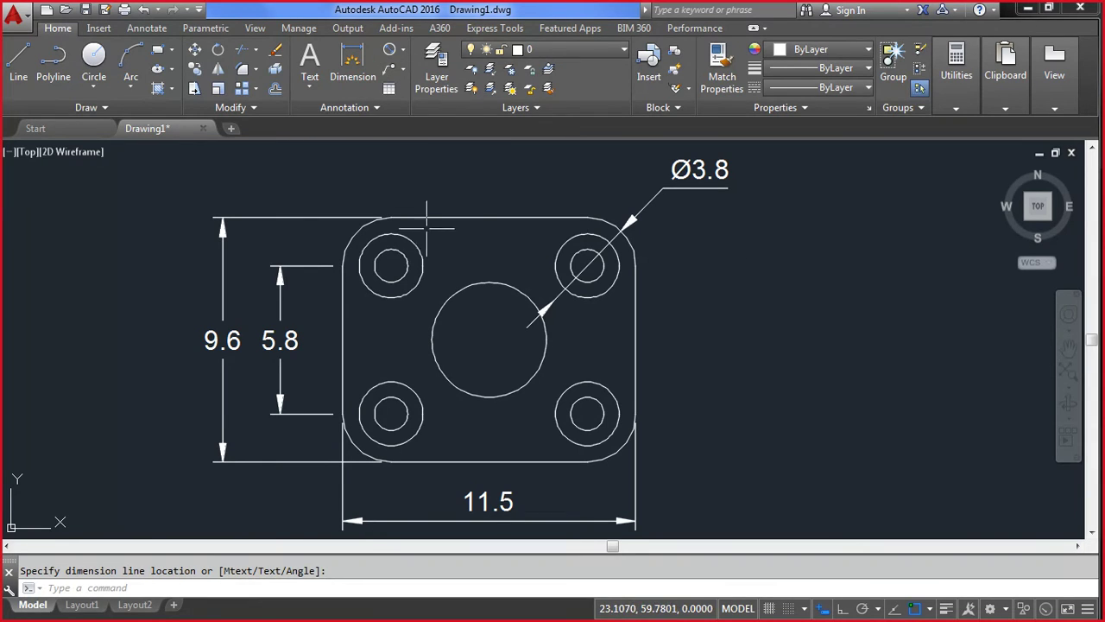
key("Return")
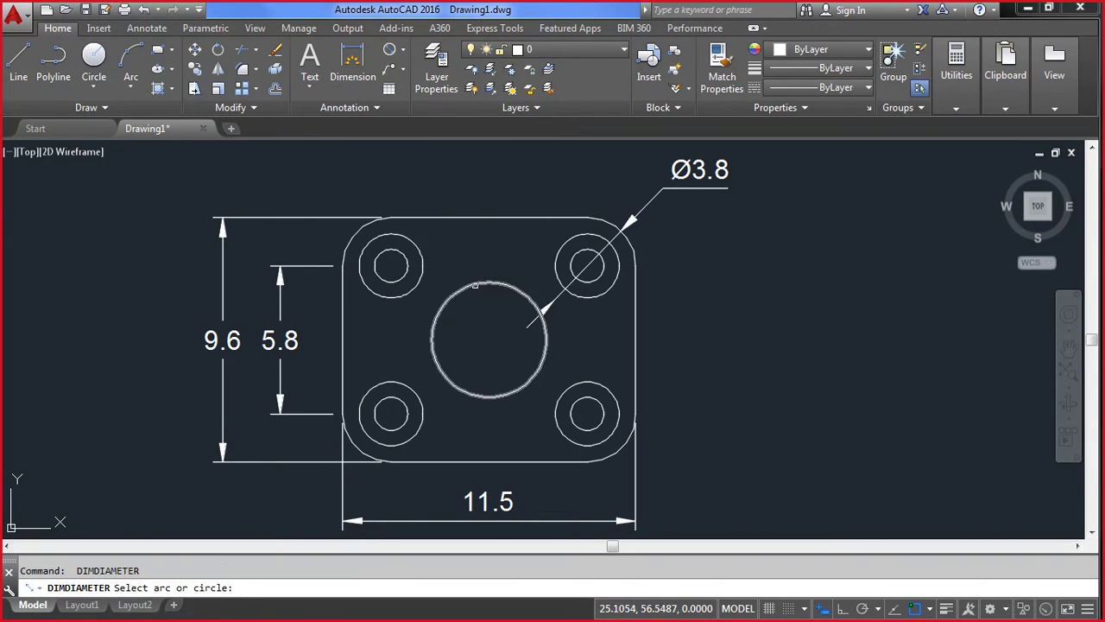
left_click(480, 282)
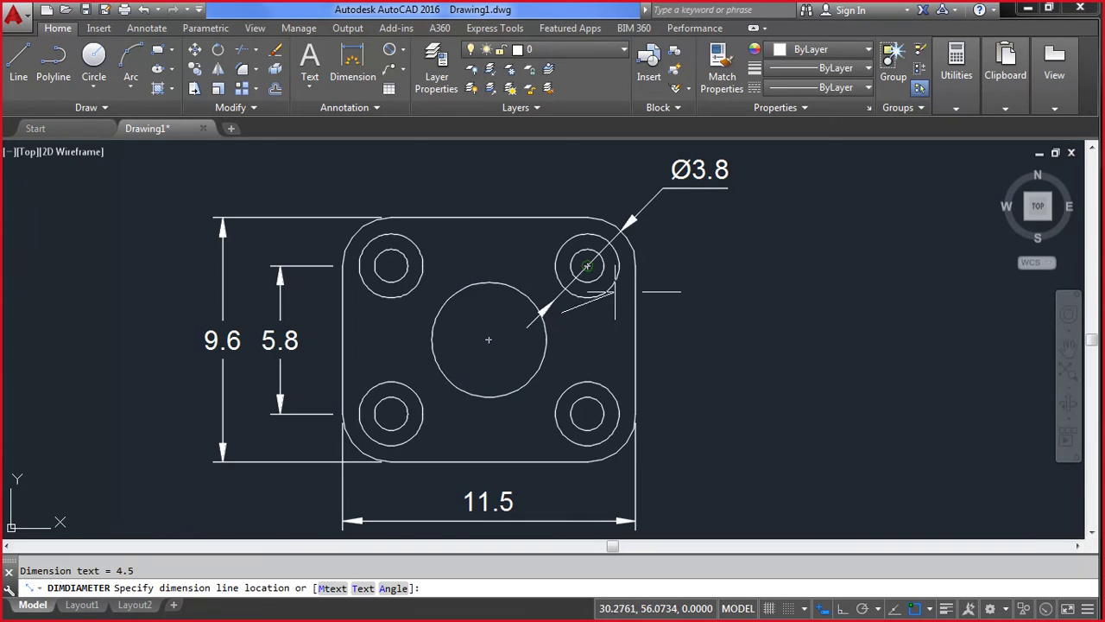
left_click(569, 184)
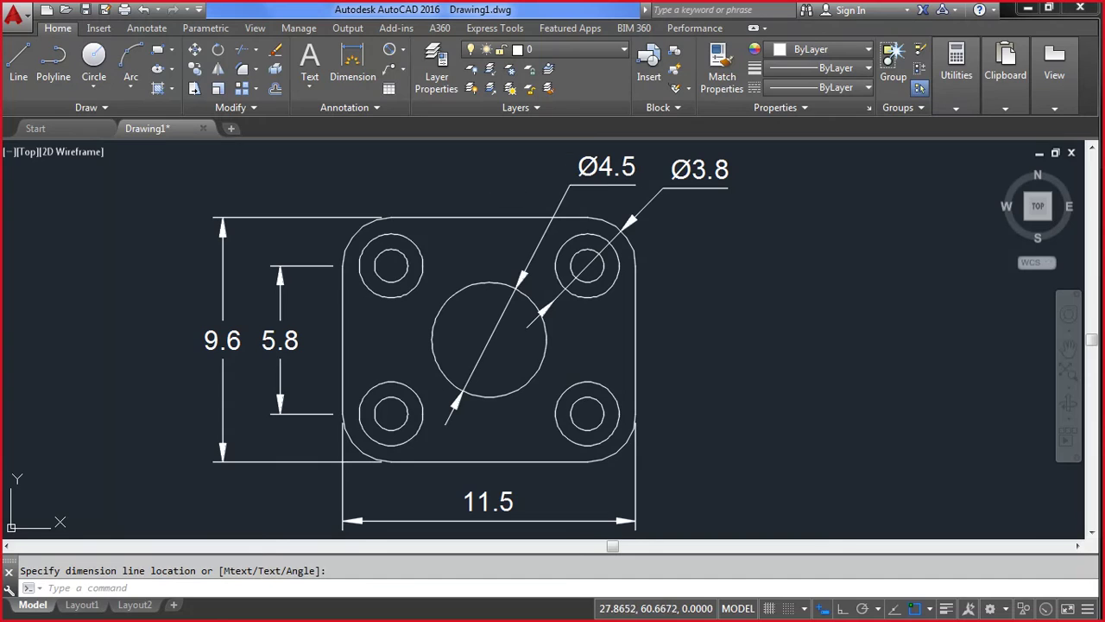
key("Return")
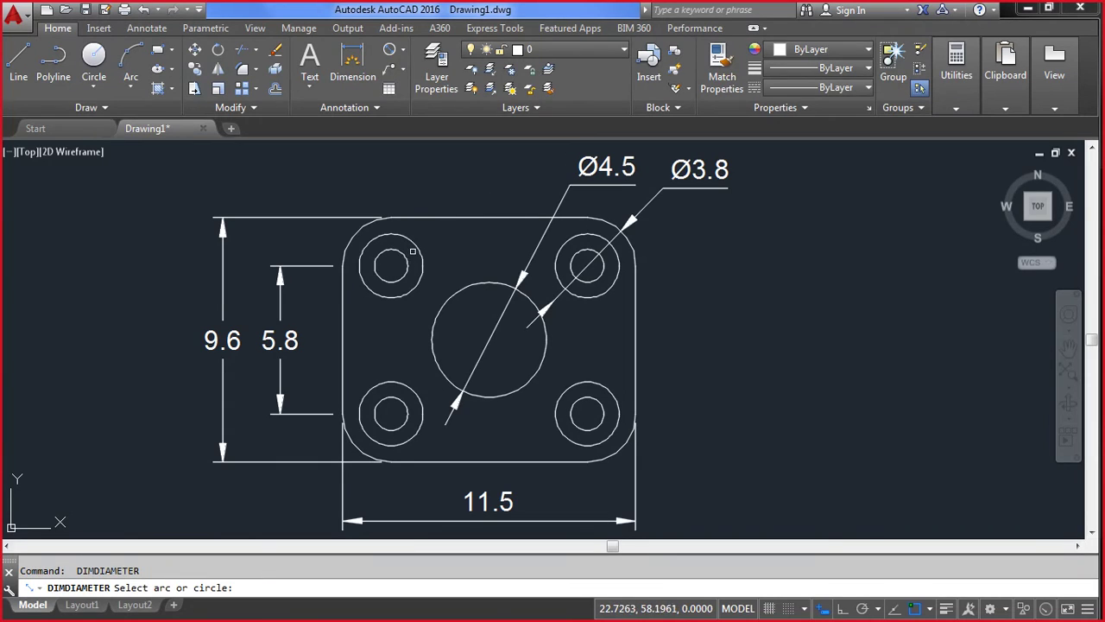
left_click(415, 246)
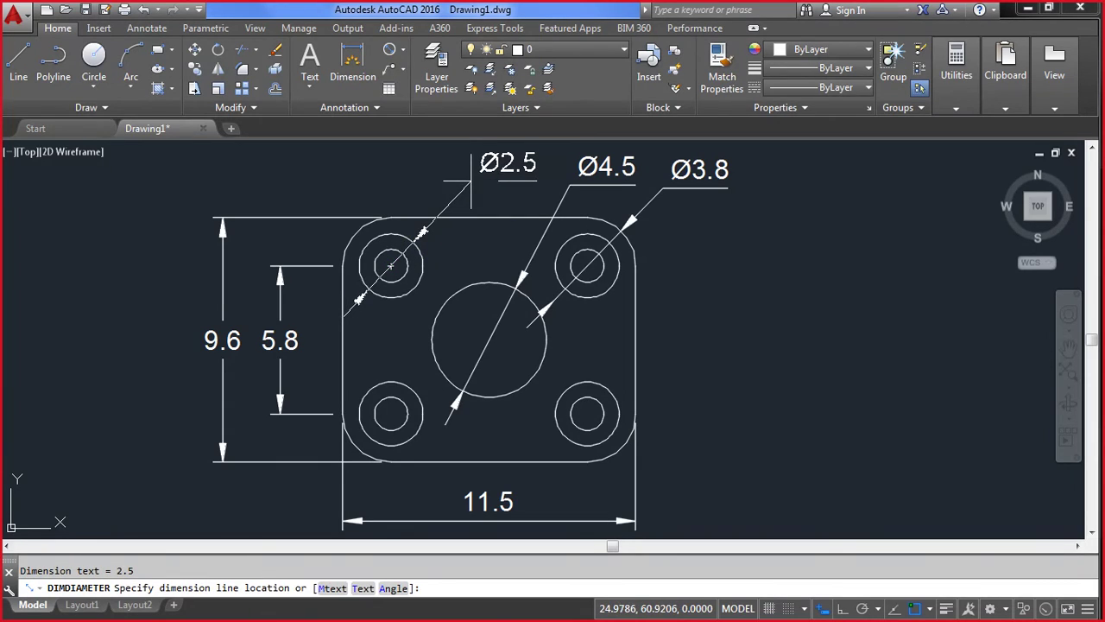
left_click(472, 183)
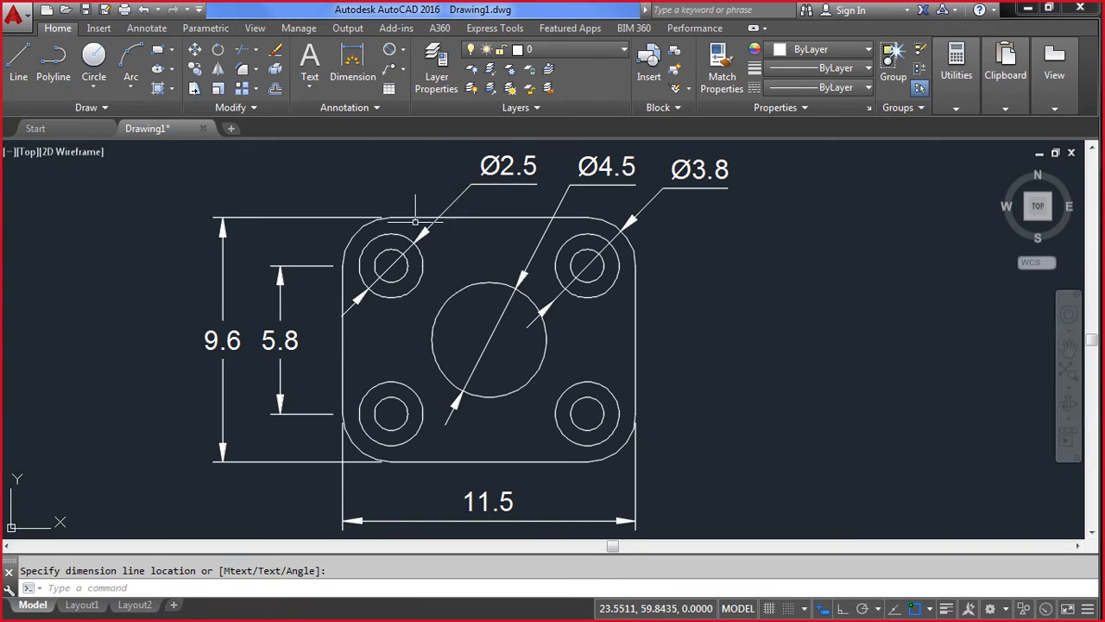
key("Return")
left_click(391, 253)
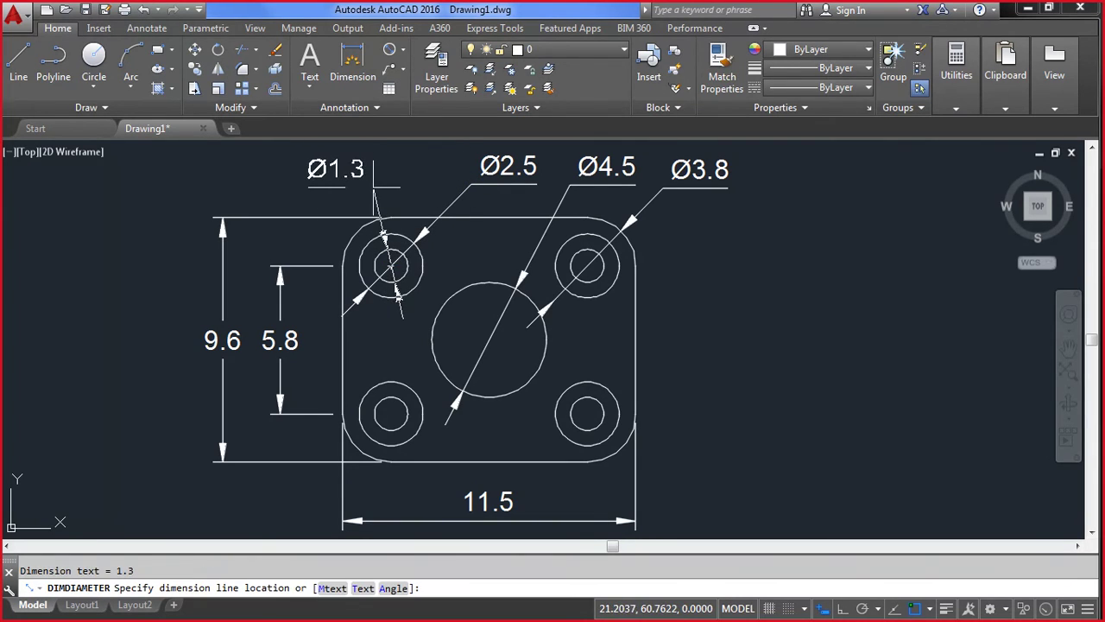
left_click(370, 185)
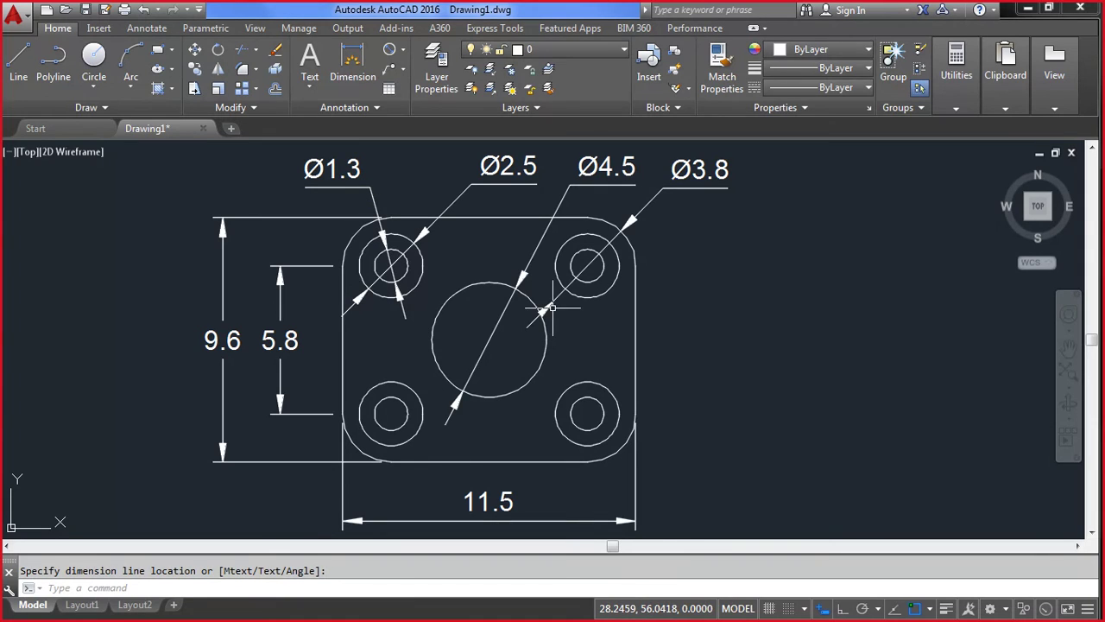